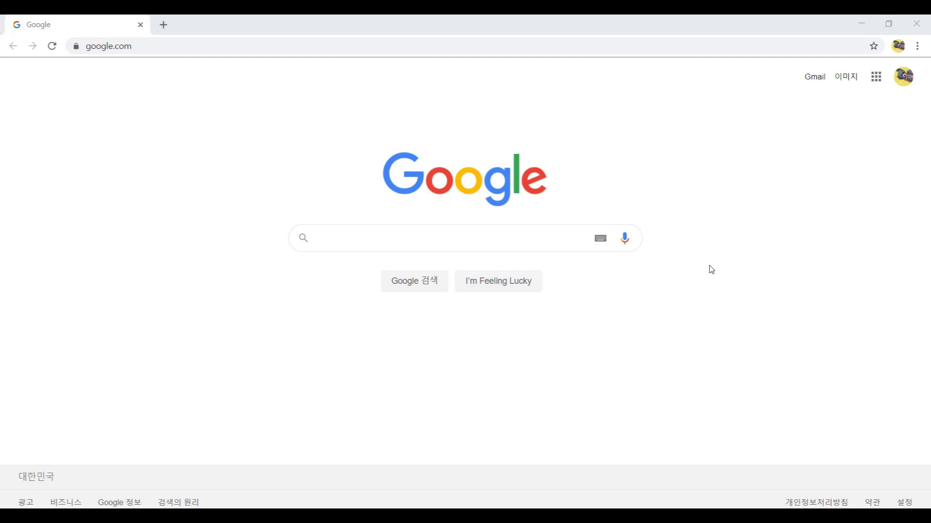
- Open YouTube through the Google apps launcher on the Google home page
drag(860, 59, 893, 98)
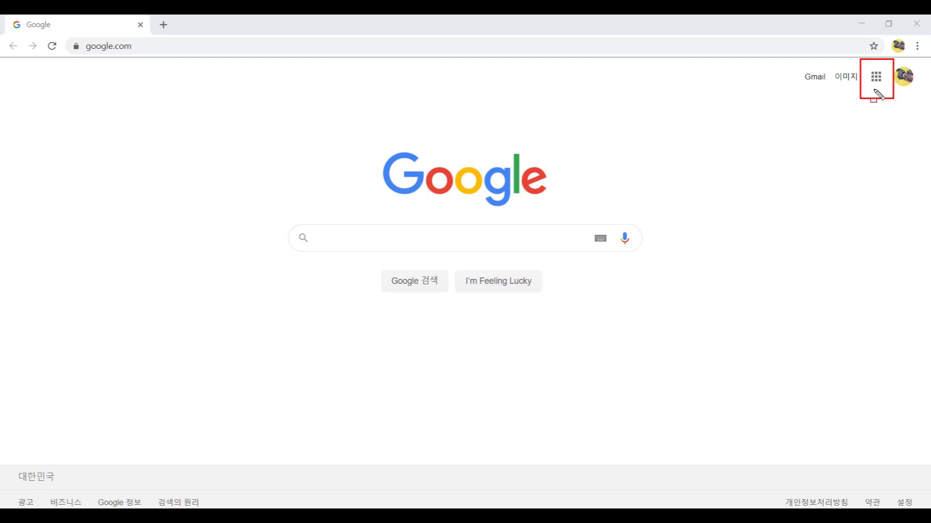
key(Escape)
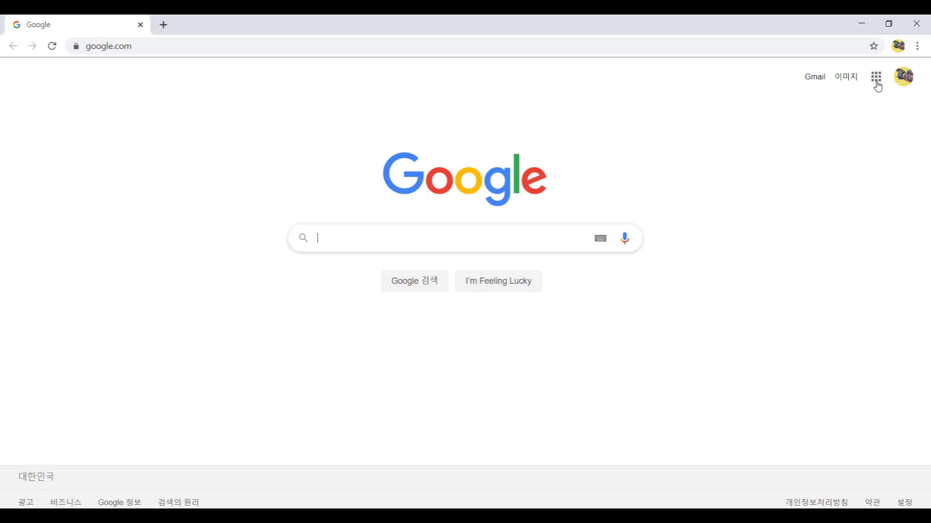
click(876, 79)
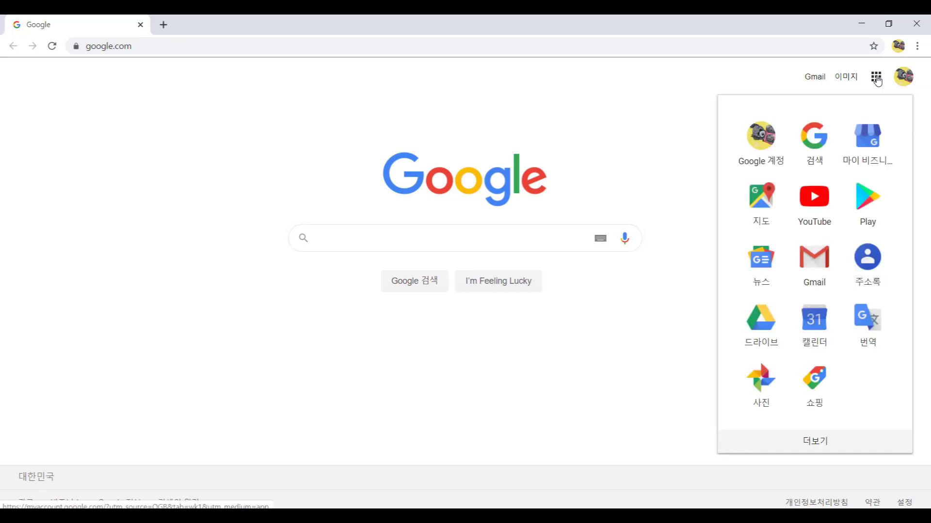
click(822, 198)
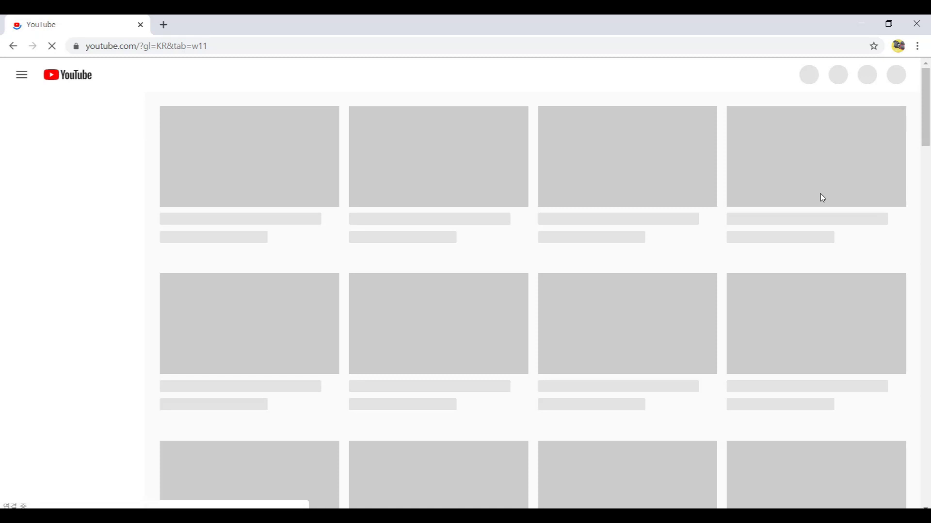
- Go from the YouTube account options to YouTube 스튜디오 for the channel
drag(874, 59, 910, 91)
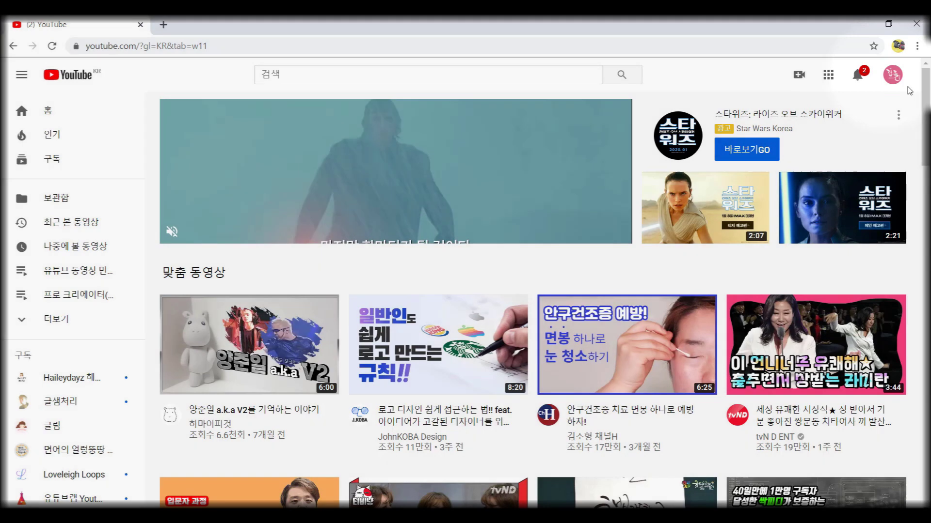
click(894, 77)
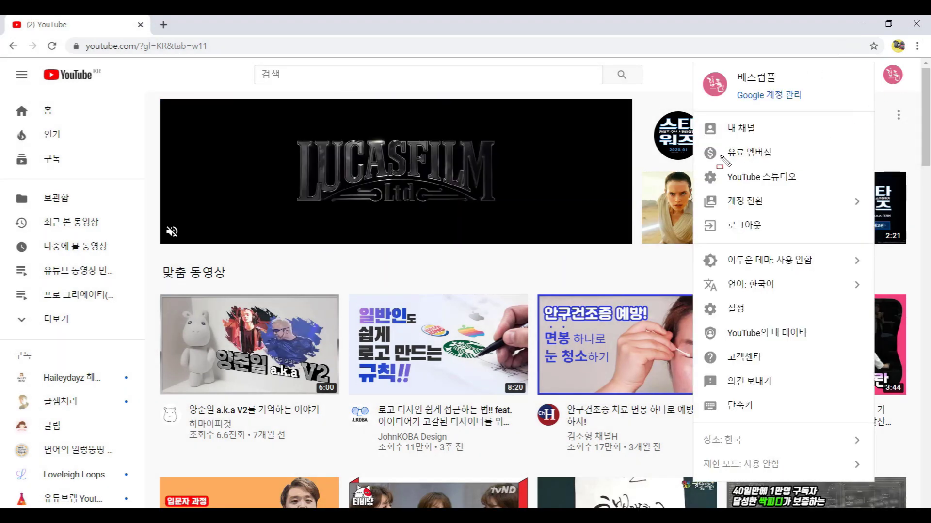
mouse_move(698, 173)
mouse_down()
mouse_move(727, 187)
mouse_move(817, 193)
mouse_up()
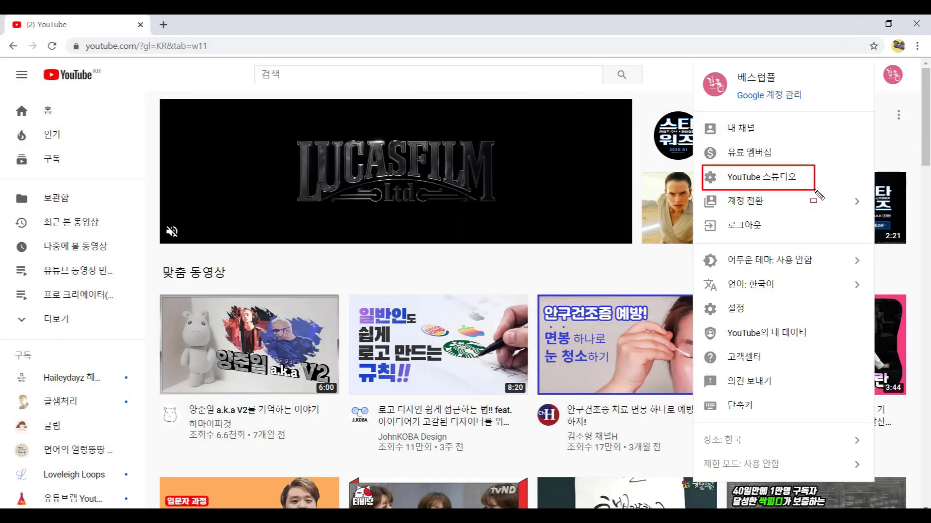
click(781, 180)
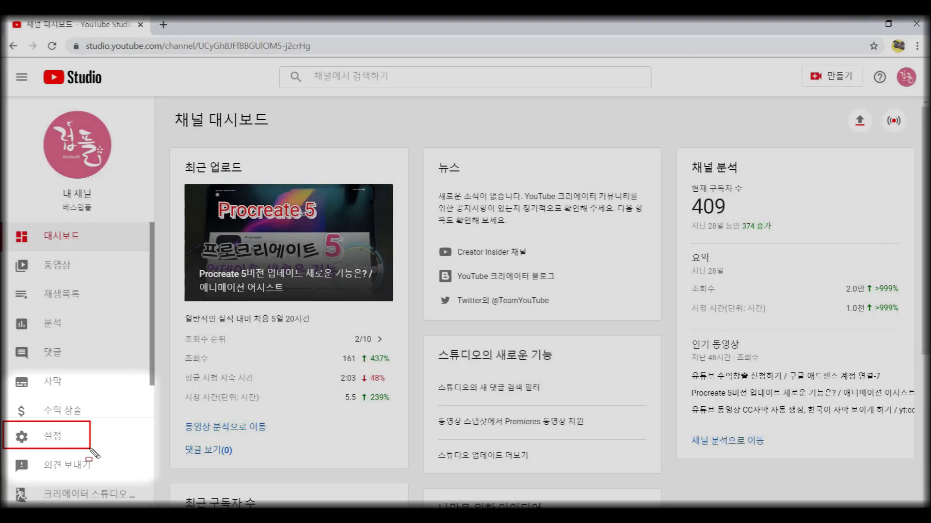
- Open the channel settings and show the upload defaults (업로드 기본 설정)
click(92, 439)
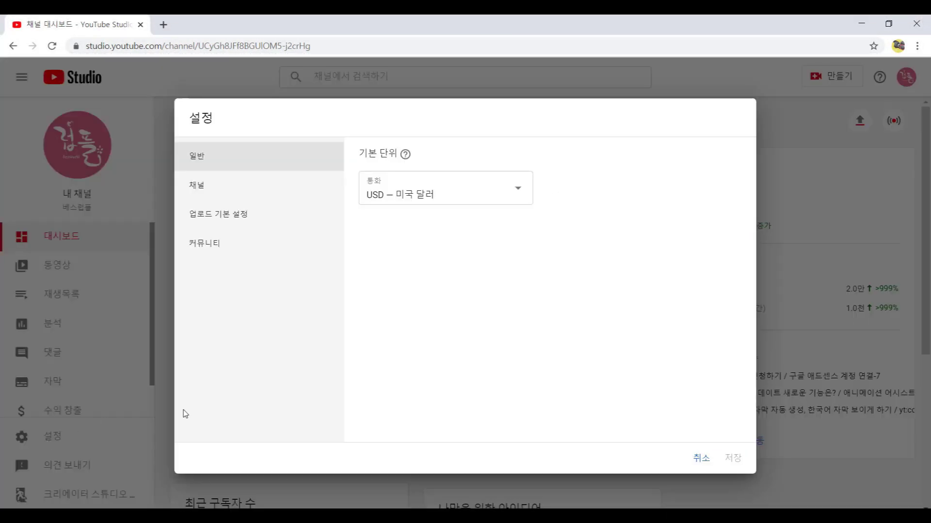
mouse_move(183, 199)
mouse_down()
mouse_move(190, 215)
mouse_move(264, 226)
mouse_up()
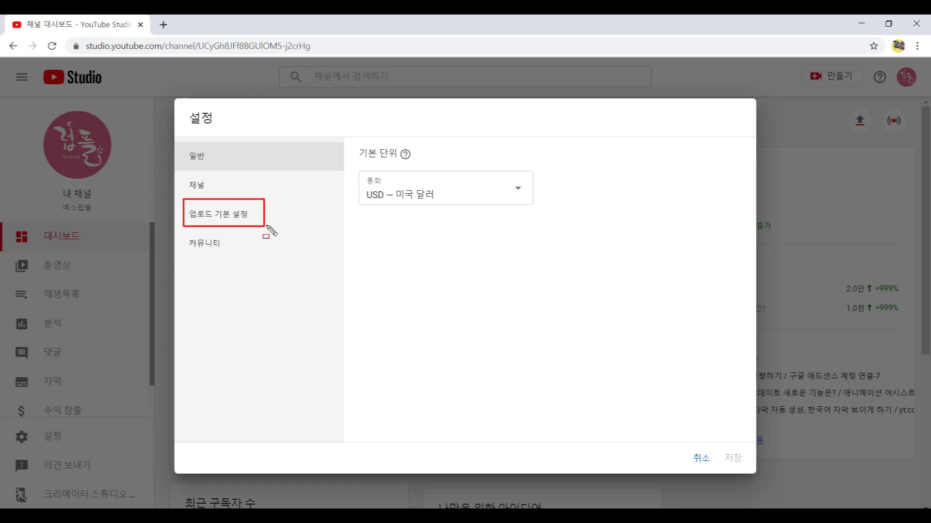
click(269, 223)
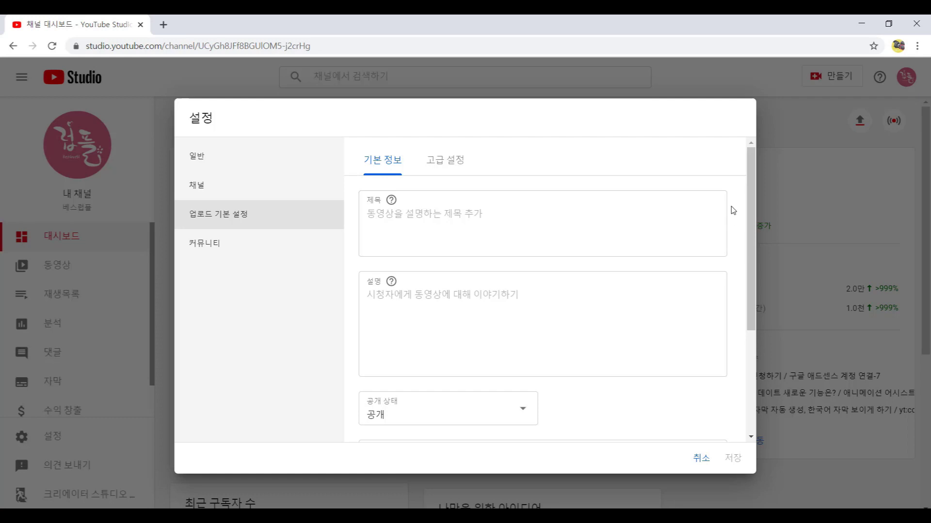
- Examine the default title and description fields and the available visibility options, leaving the visibility choice as it is
drag(749, 178, 746, 315)
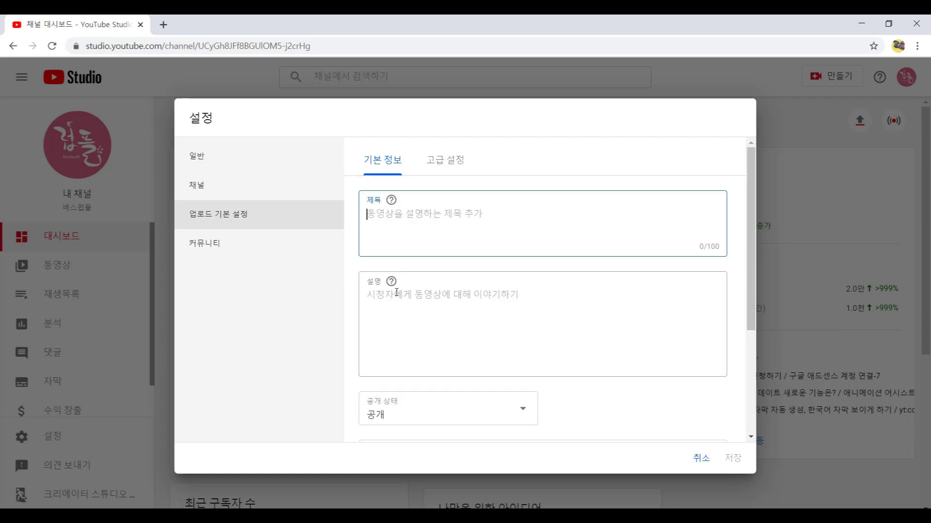
drag(360, 205, 520, 235)
key(Escape)
double_click(372, 282)
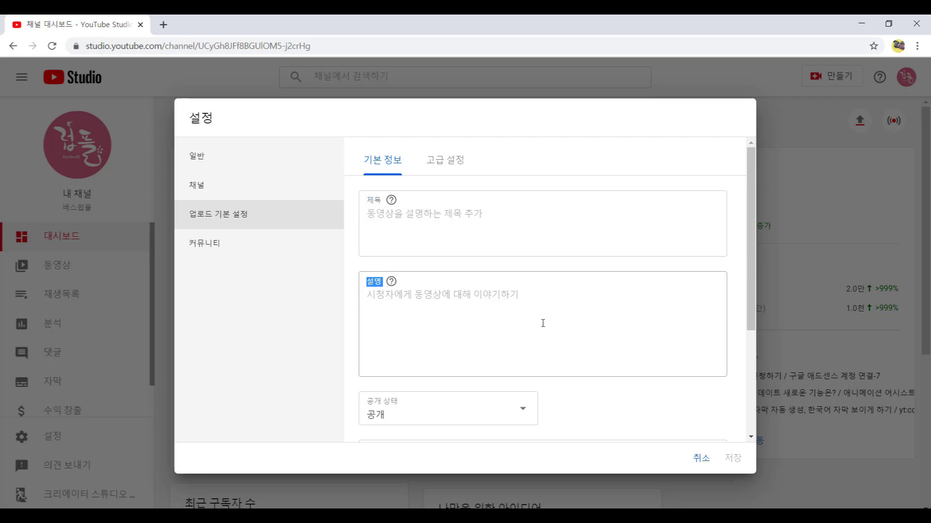
scroll(542, 323, down, 3)
click(522, 244)
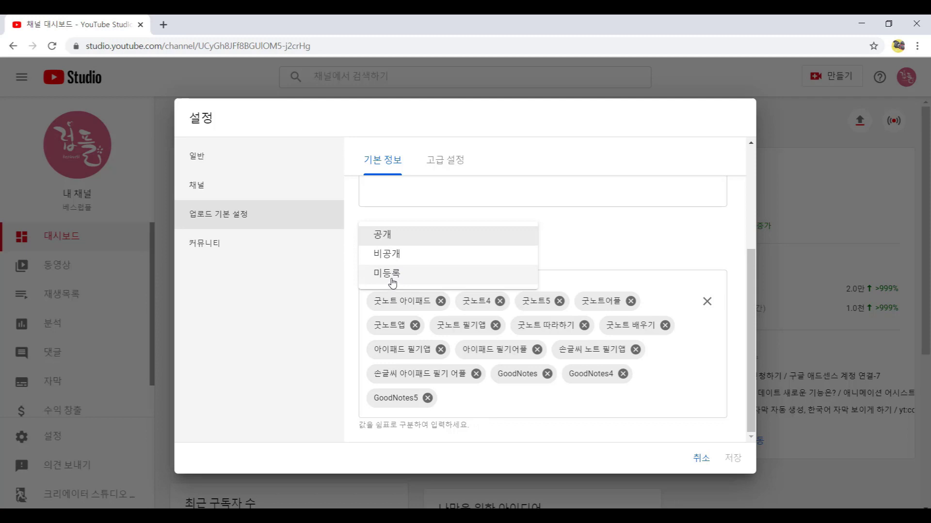
click(577, 239)
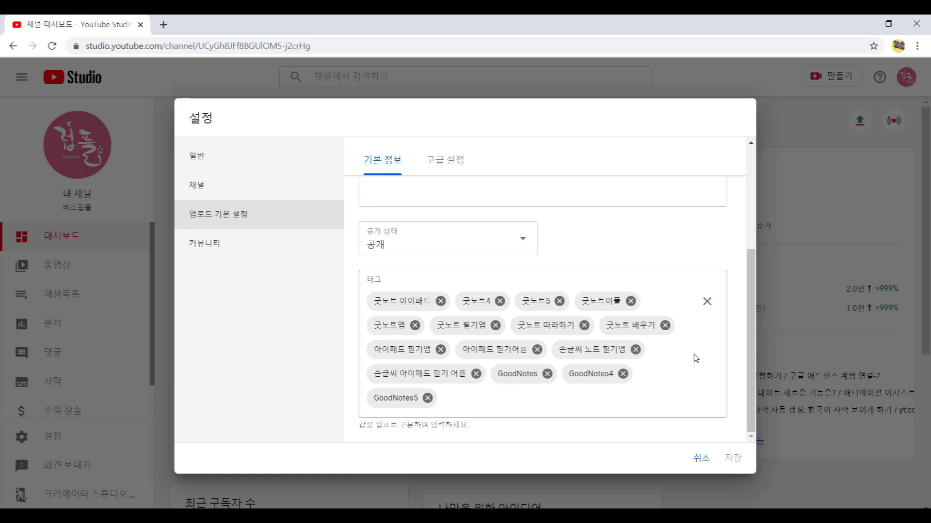
- Add the tag 굿노트 to the end of the default upload tags
click(473, 402)
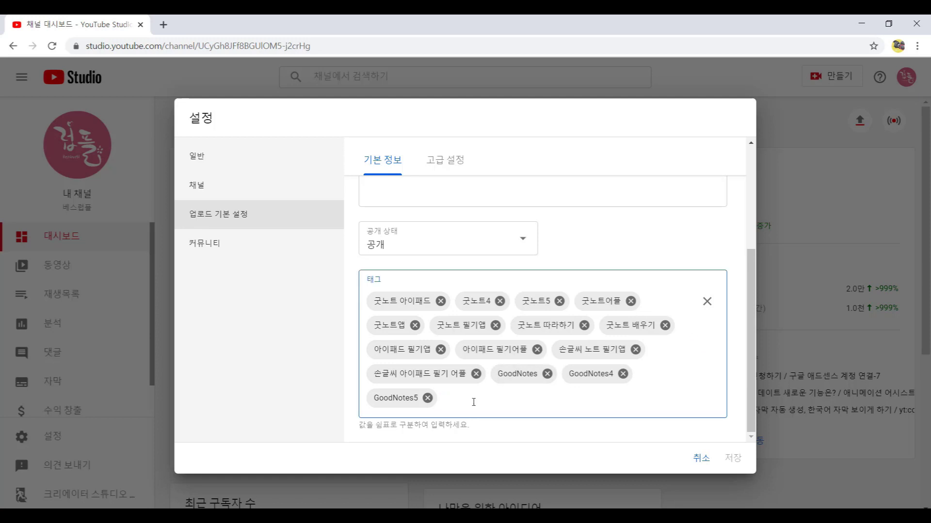
text(귀)
key(BackSpace)
key(BackSpace)
key(BackSpace)
text(귀굿노트)
key(Return)
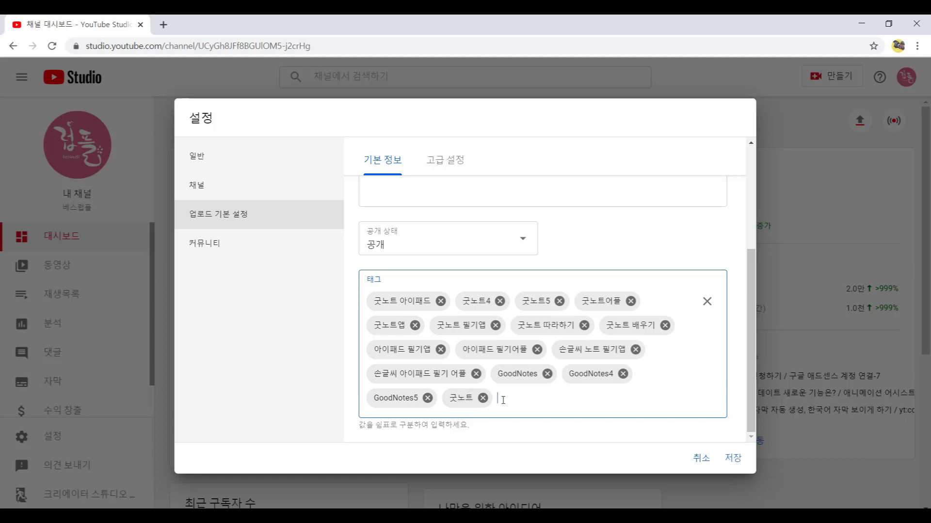
- Replace all default tags with the full comma-separated list of 유튜브 tags copied from the untitled Notepad note
click(707, 302)
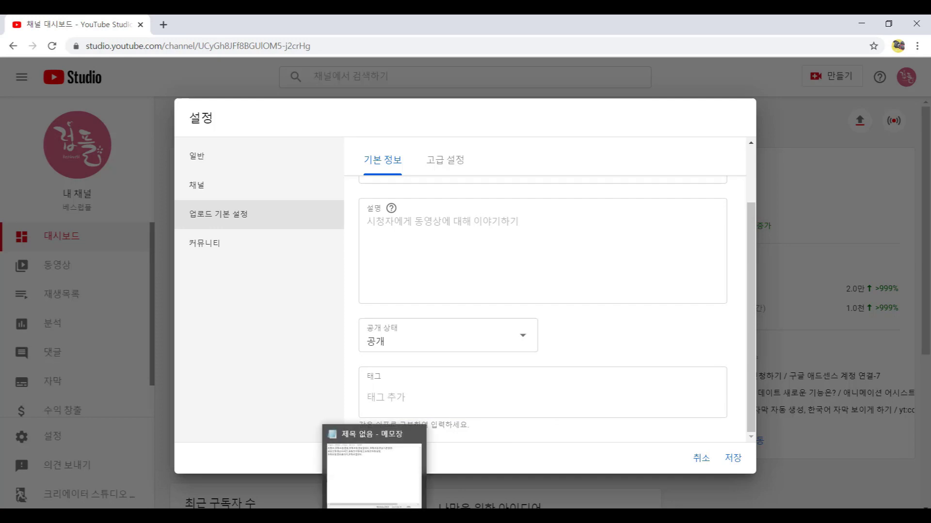
click(374, 466)
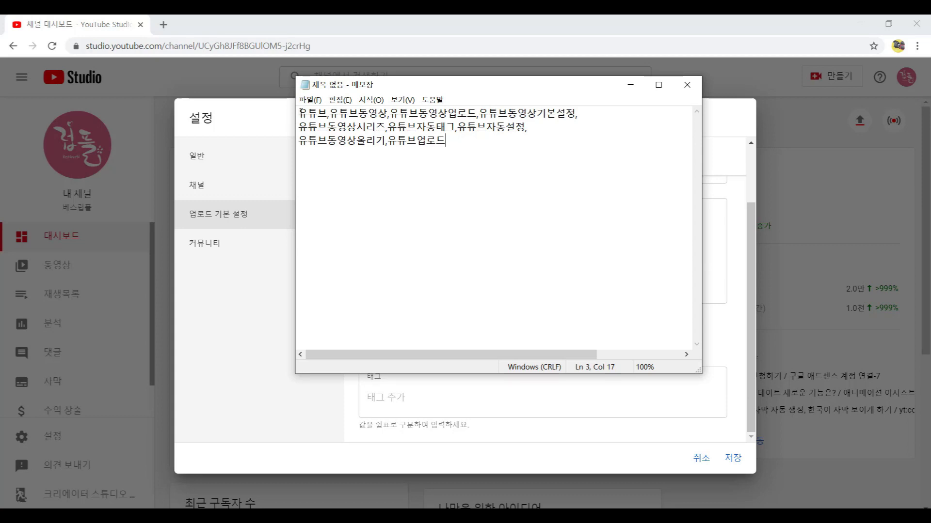
drag(300, 113, 449, 143)
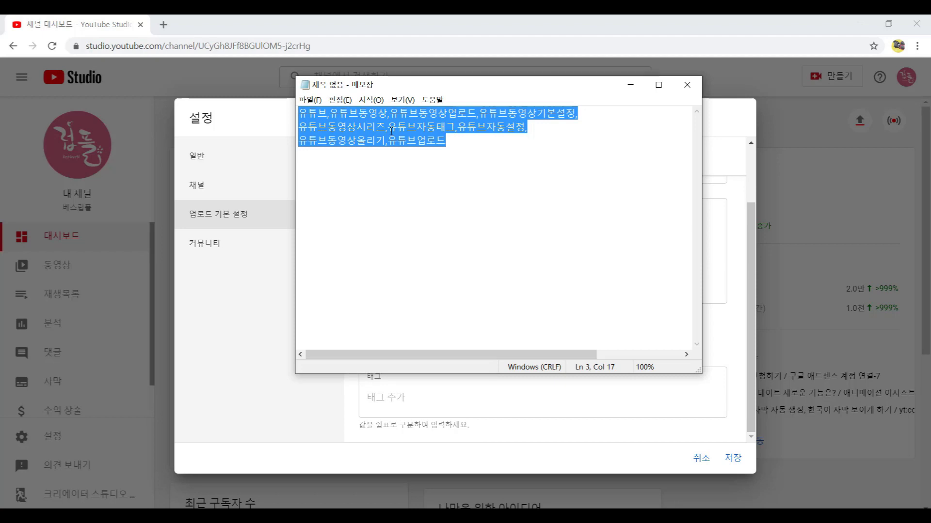
click(468, 200)
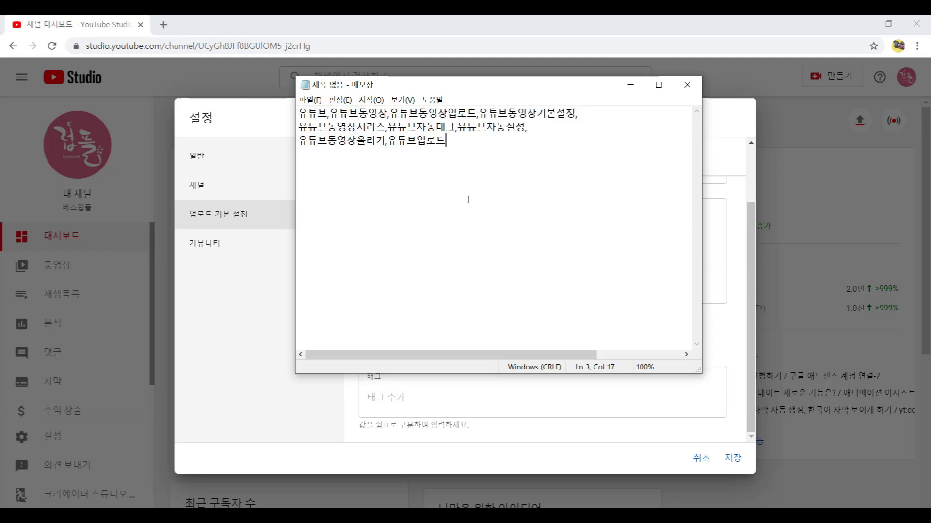
key(ctrl+a)
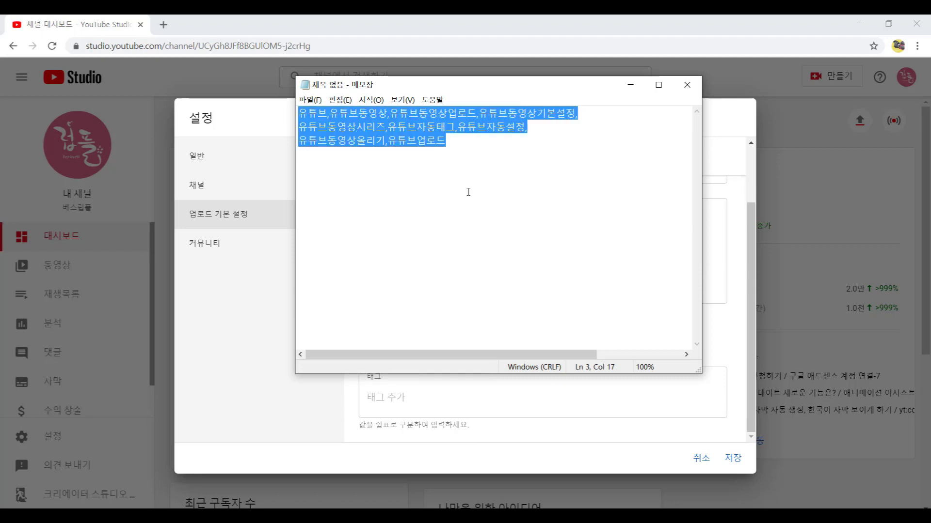
right_click(419, 130)
click(438, 164)
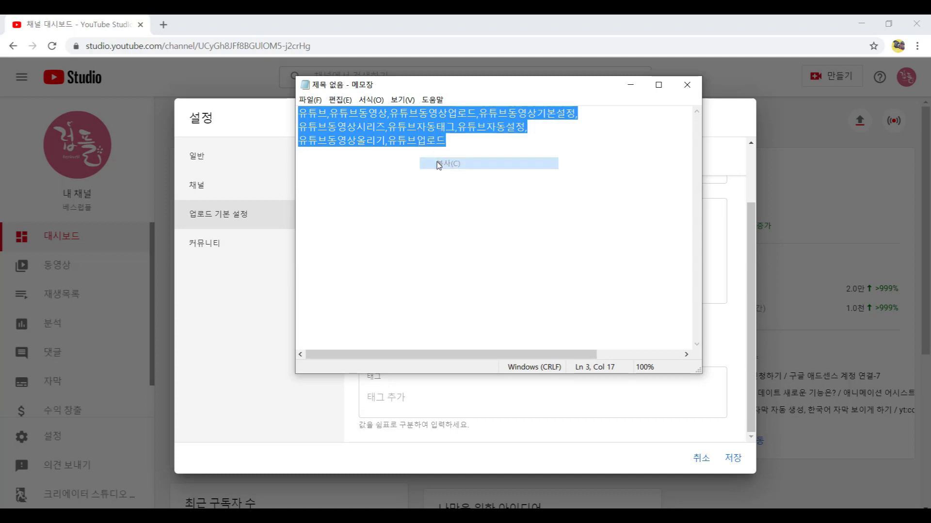
click(438, 392)
right_click(439, 393)
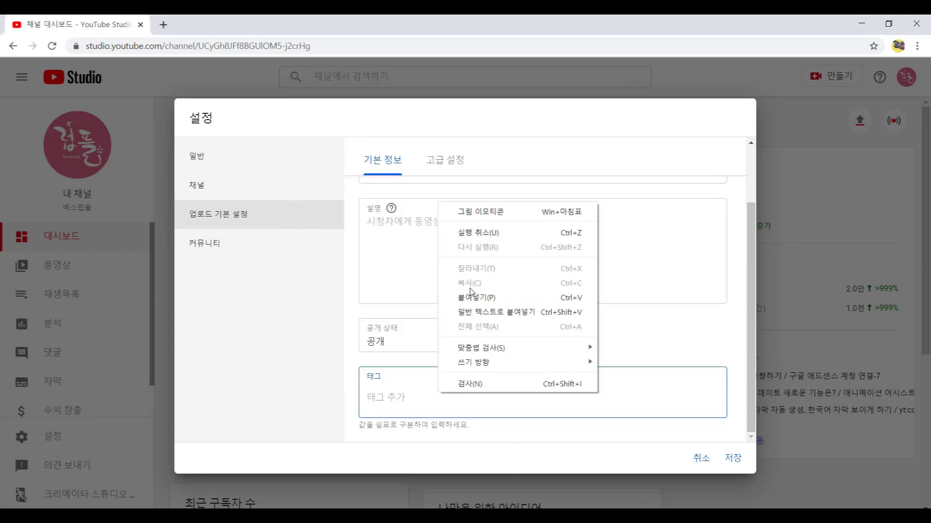
click(472, 297)
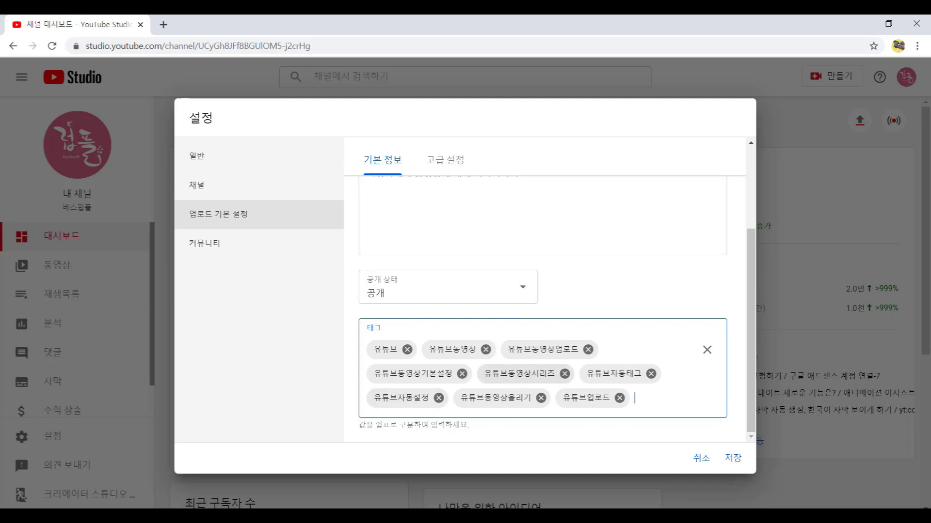
key(alt+Tab)
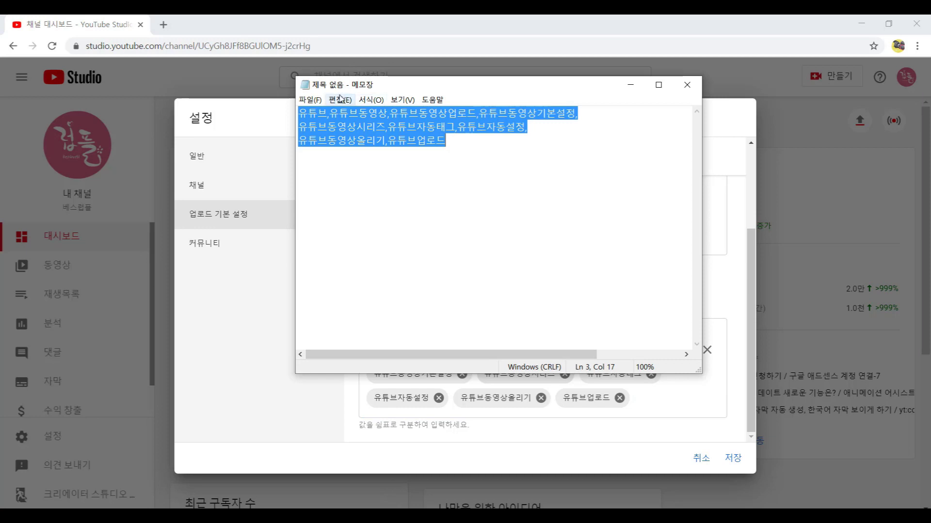
click(311, 100)
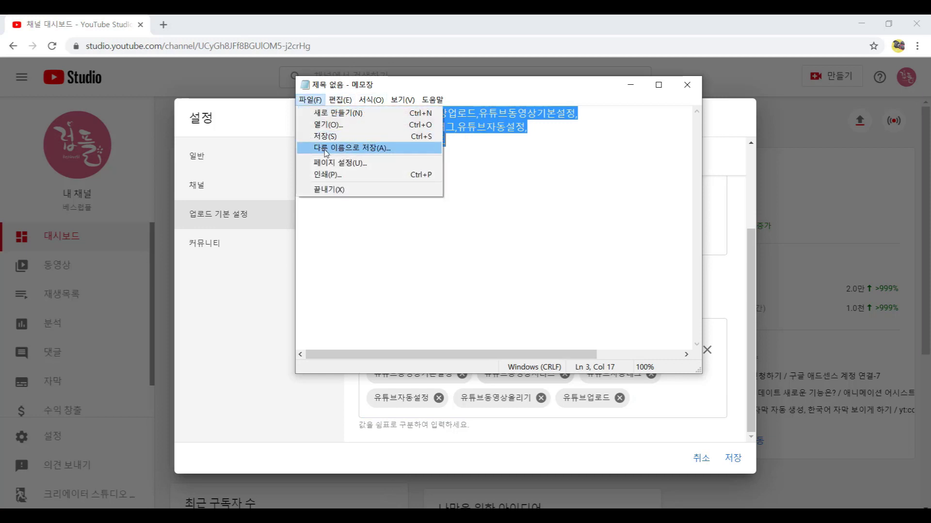
click(453, 287)
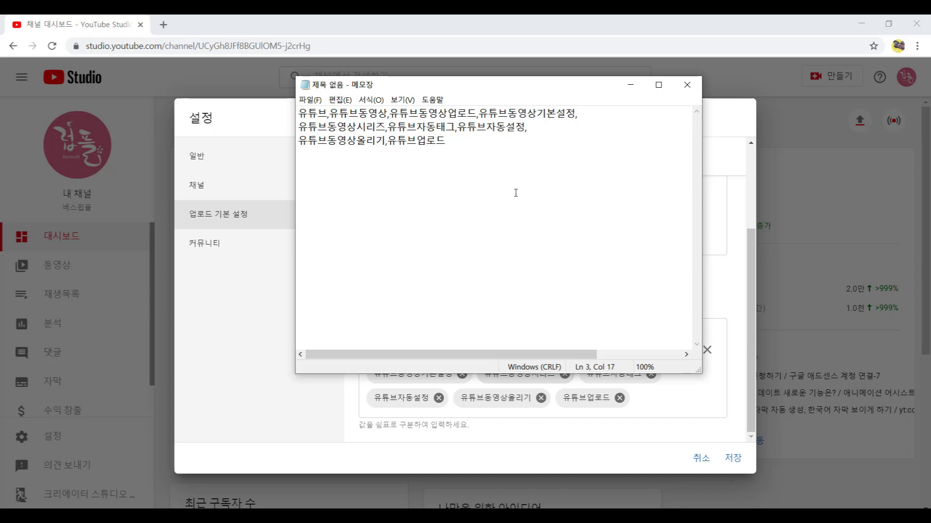
key(alt+Tab)
- Fill the default description with "유튜브 동영상 올릴때 태그와 설명 또는 공개 비공개등을 미리 설정을 해놓을 수 있습니다."
scroll(415, 284, up, 2)
click(416, 283)
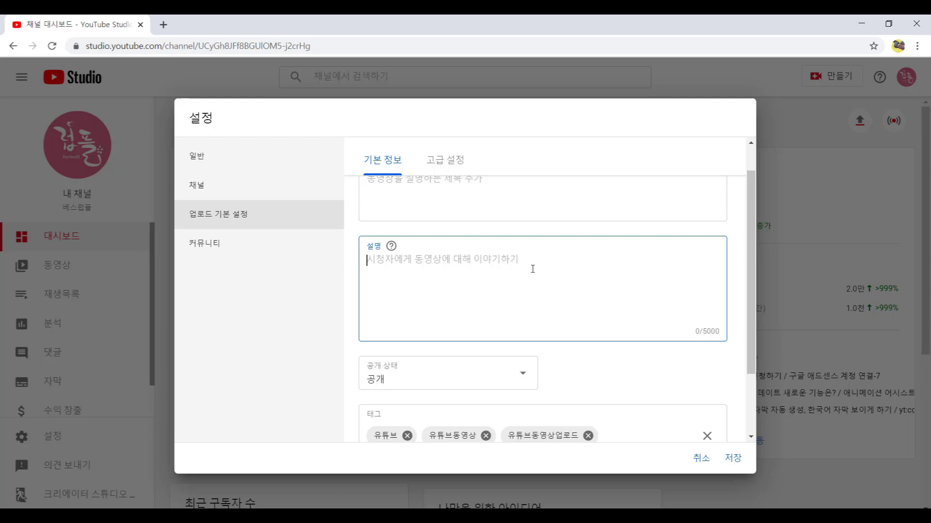
key(ctrl+v)
scroll(451, 242, up, 1)
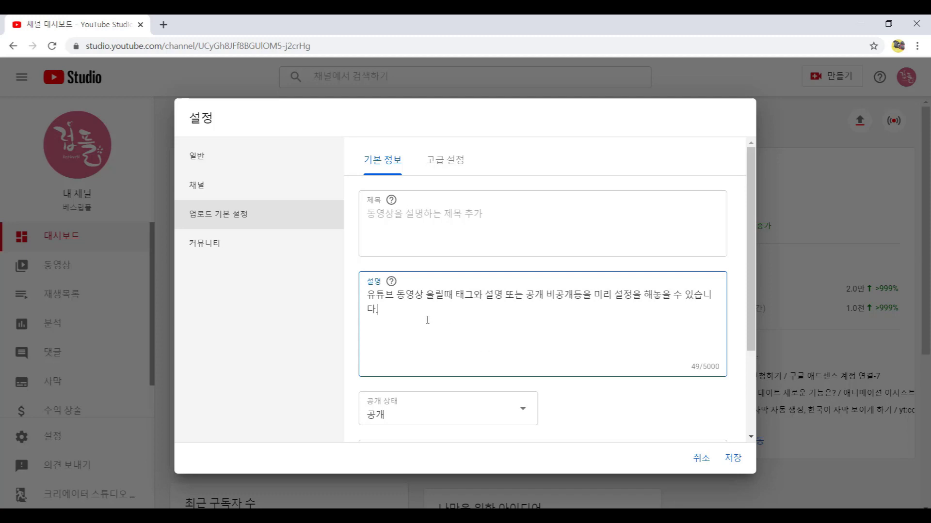
- Copy the whole default description into the Notepad note below the tag list, then return to the upload defaults
drag(421, 318, 365, 296)
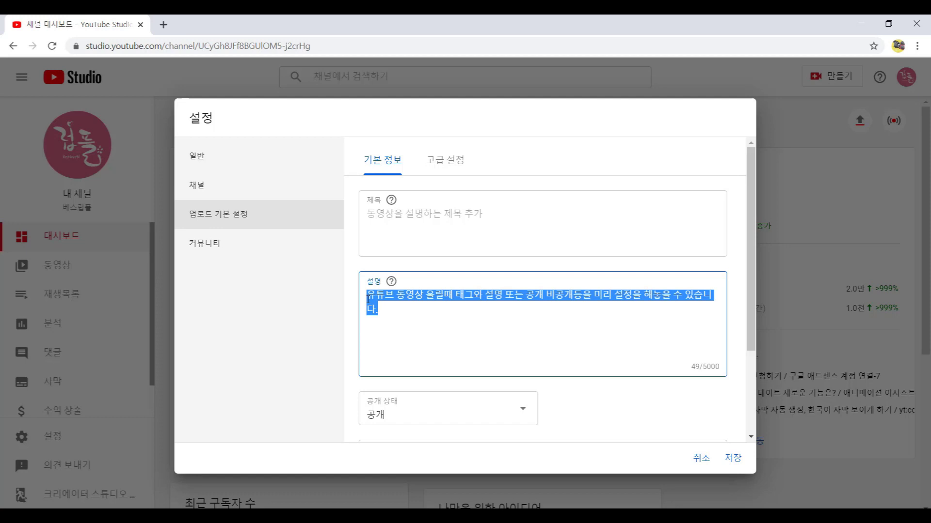
right_click(399, 298)
click(430, 341)
key(alt+Tab)
right_click(363, 193)
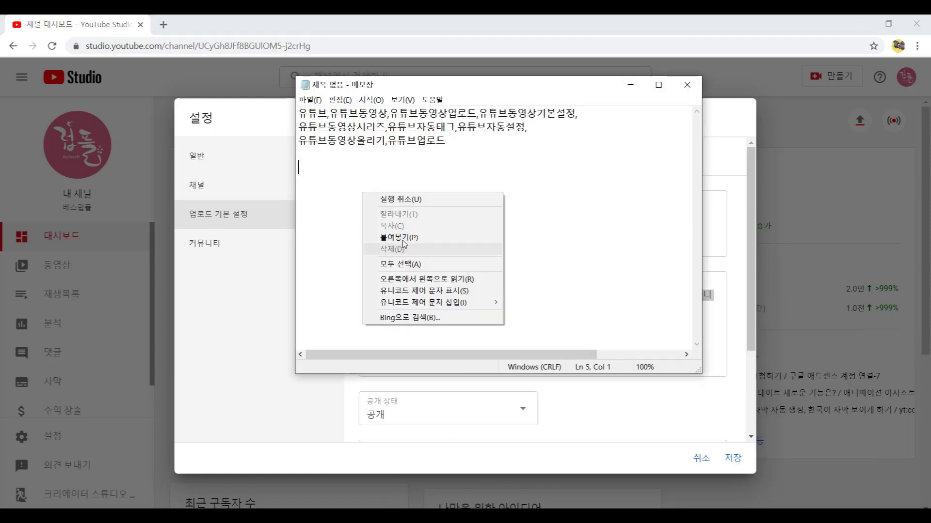
click(399, 237)
click(281, 100)
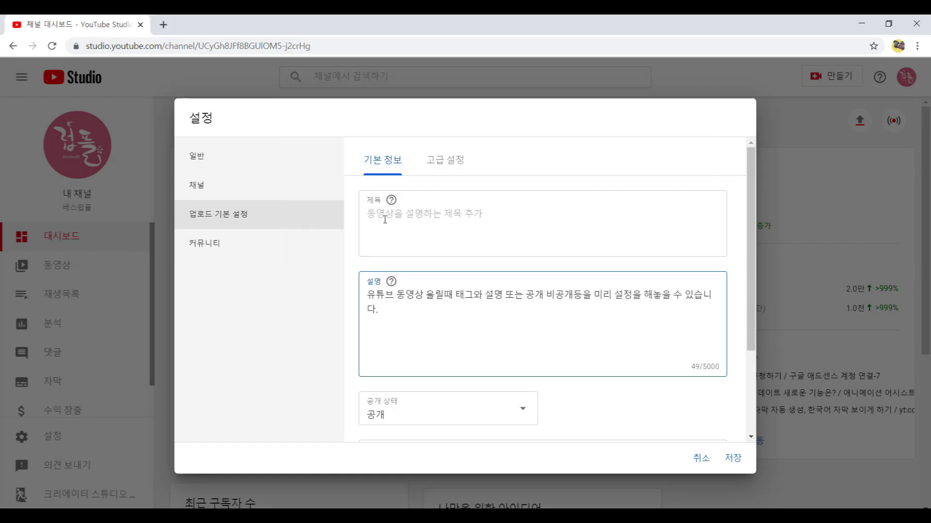
click(413, 227)
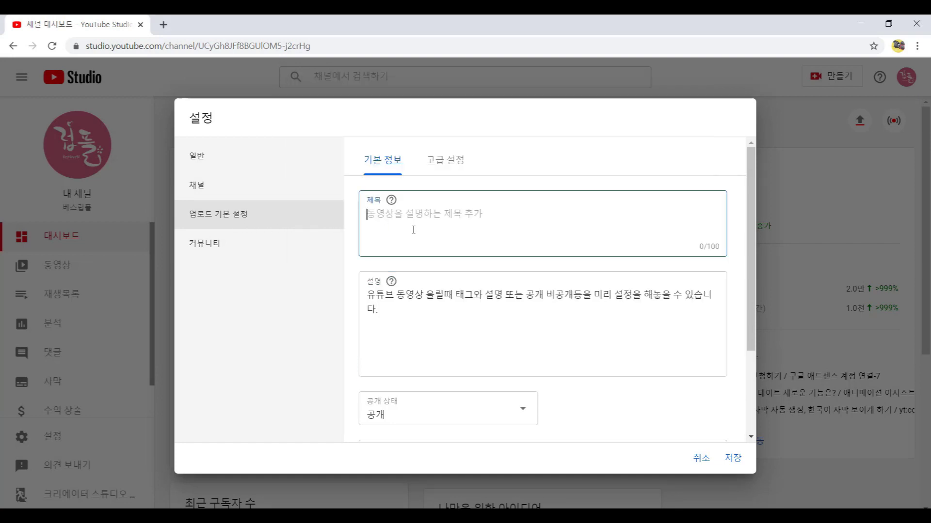
click(423, 312)
scroll(423, 312, down, 3)
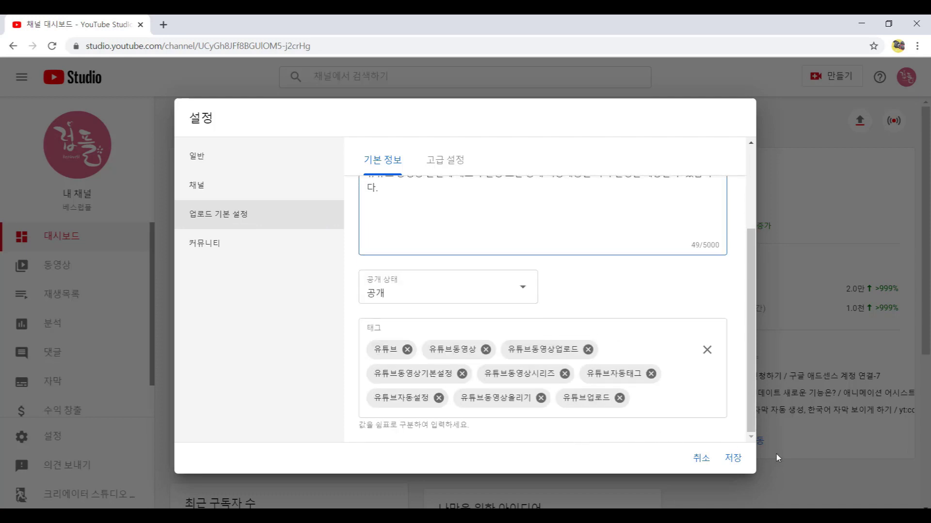
- Save the basic upload defaults, then reopen the upload defaults at the advanced settings
click(737, 463)
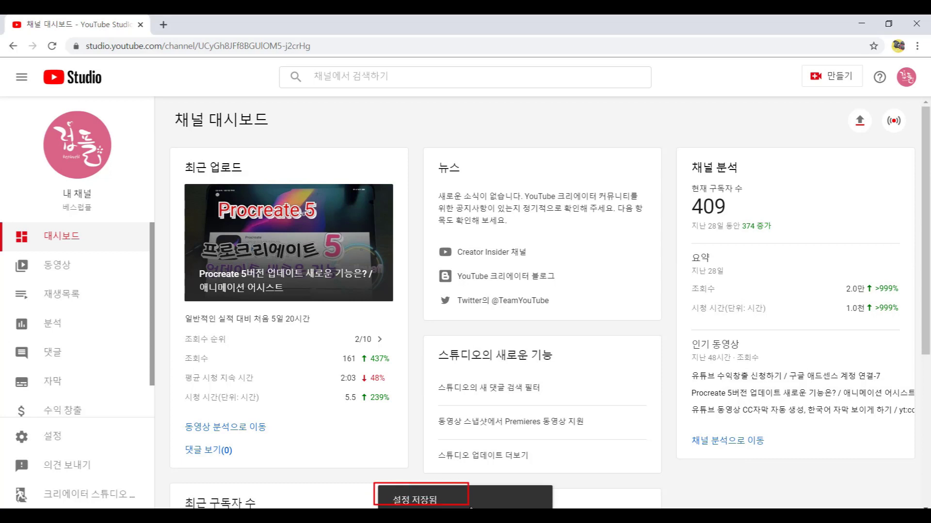
click(53, 438)
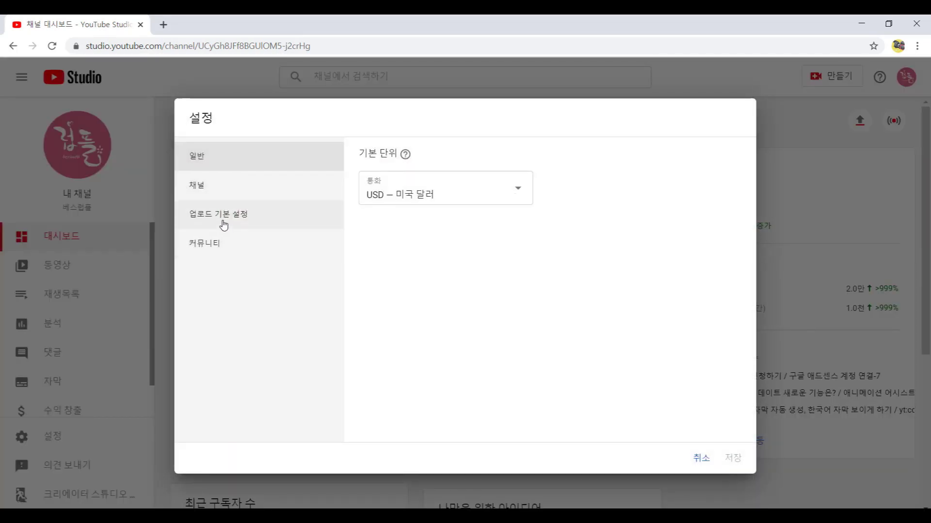
click(200, 211)
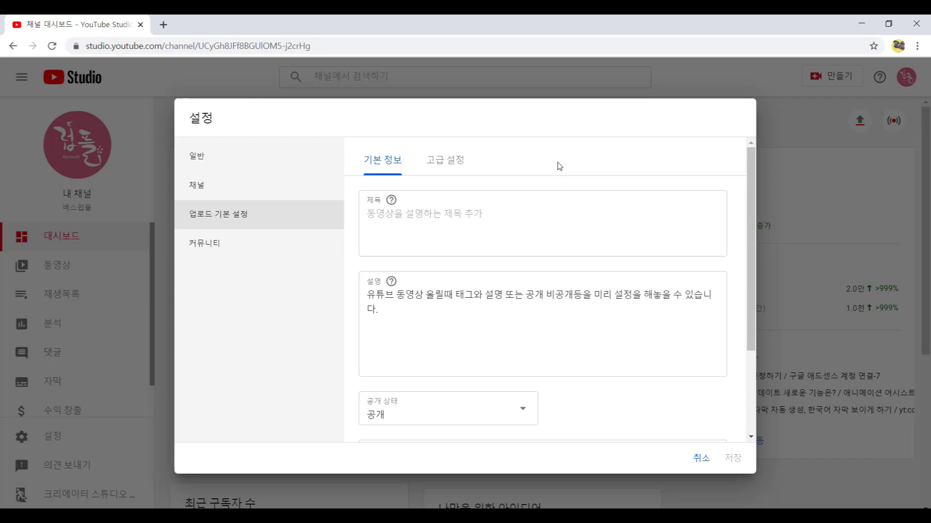
click(443, 163)
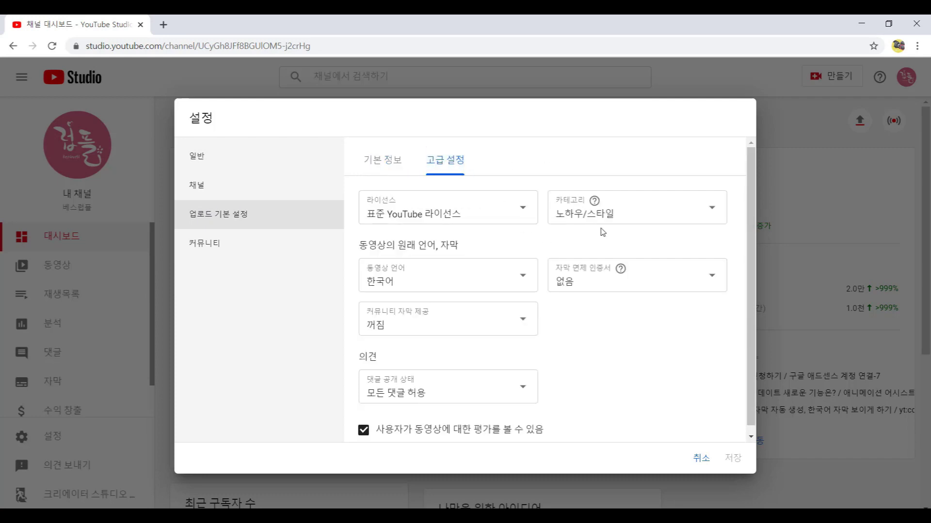
- Set the default video category to 교육 in the advanced upload defaults
click(714, 215)
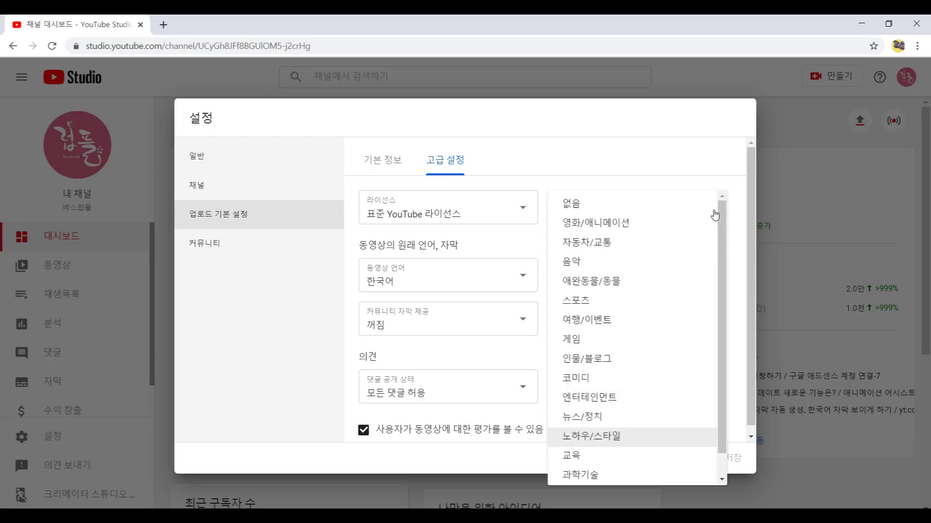
mouse_move(720, 224)
mouse_down()
mouse_move(720, 267)
mouse_move(720, 222)
mouse_up()
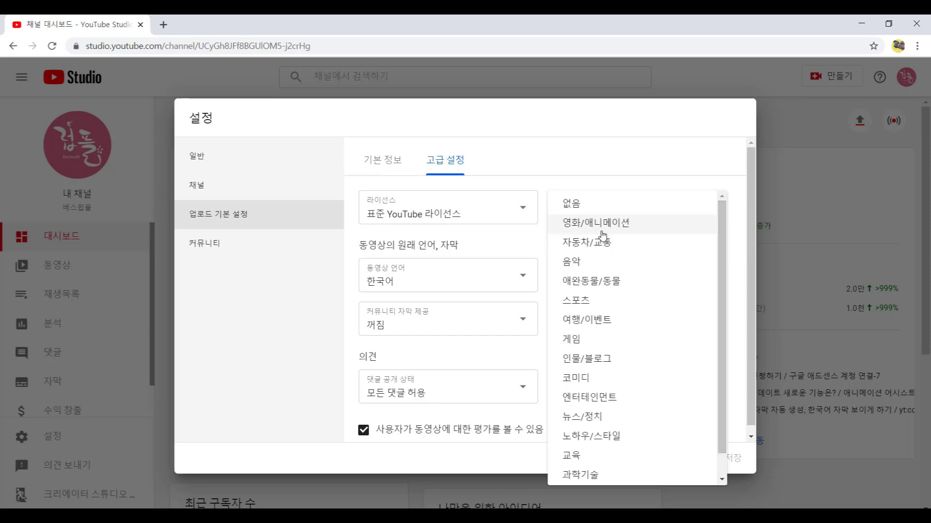
drag(723, 245, 724, 299)
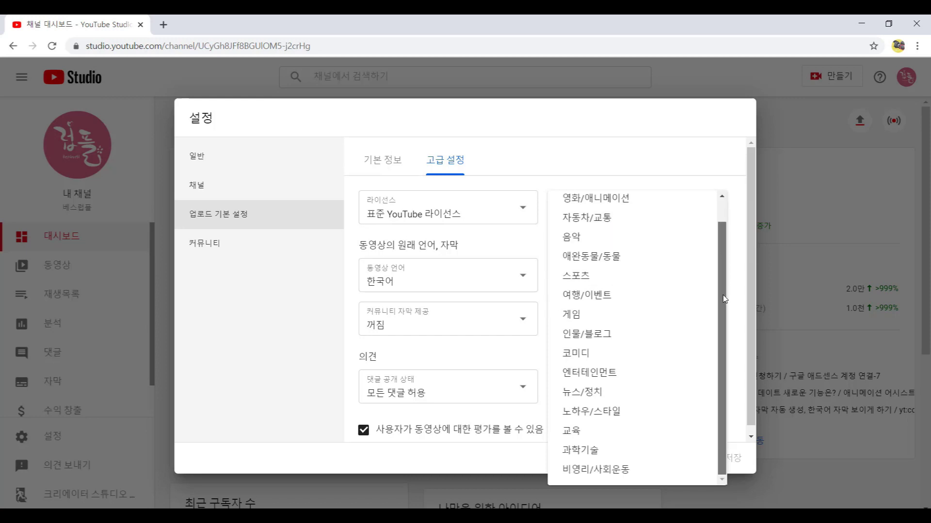
click(571, 432)
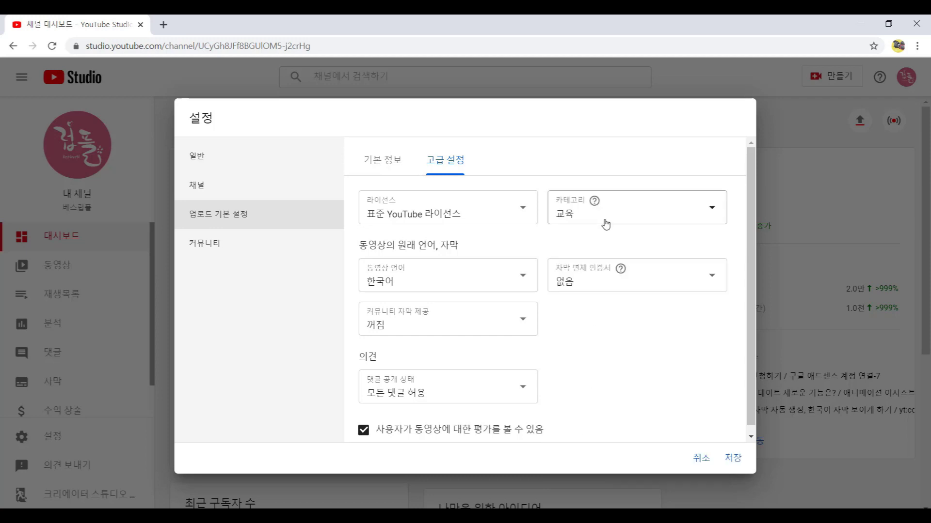
- Try the default categories 영화/애니메이션 and 애완동물/동물, then set the category back to 교육
click(711, 210)
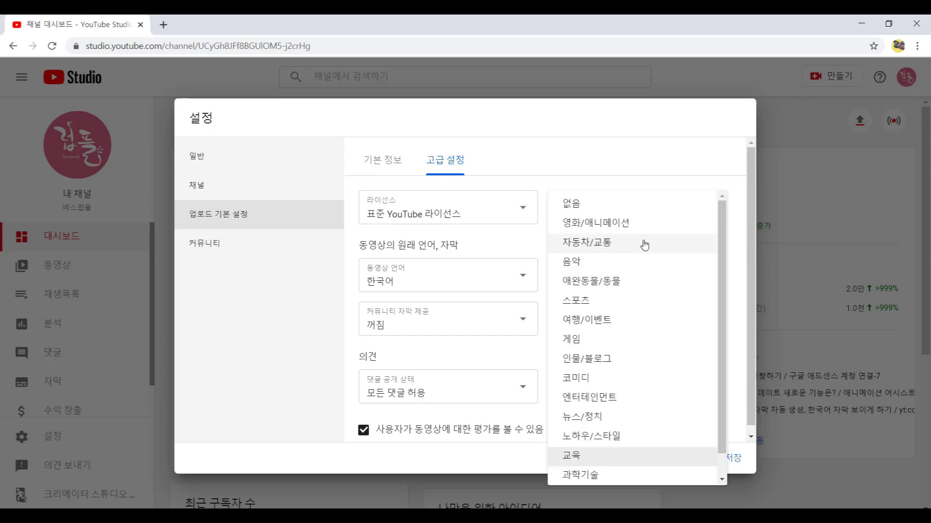
click(601, 231)
click(709, 210)
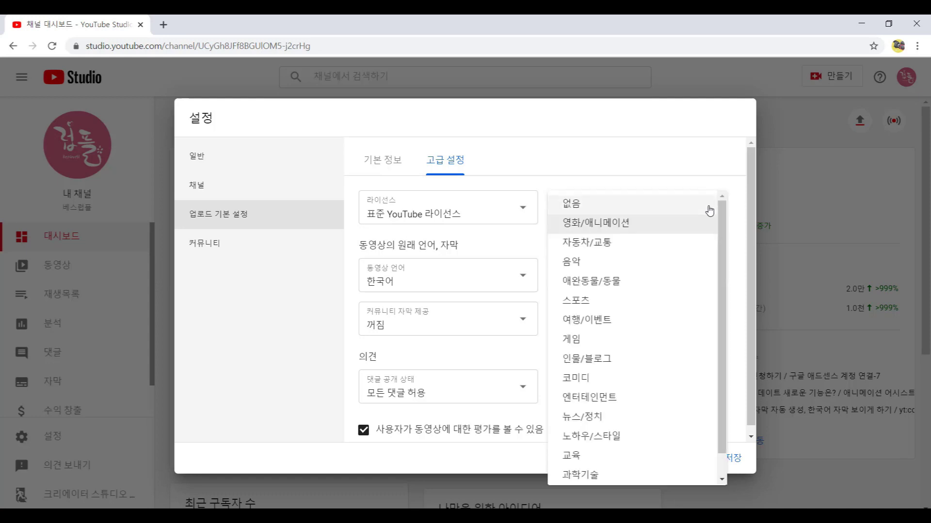
click(602, 286)
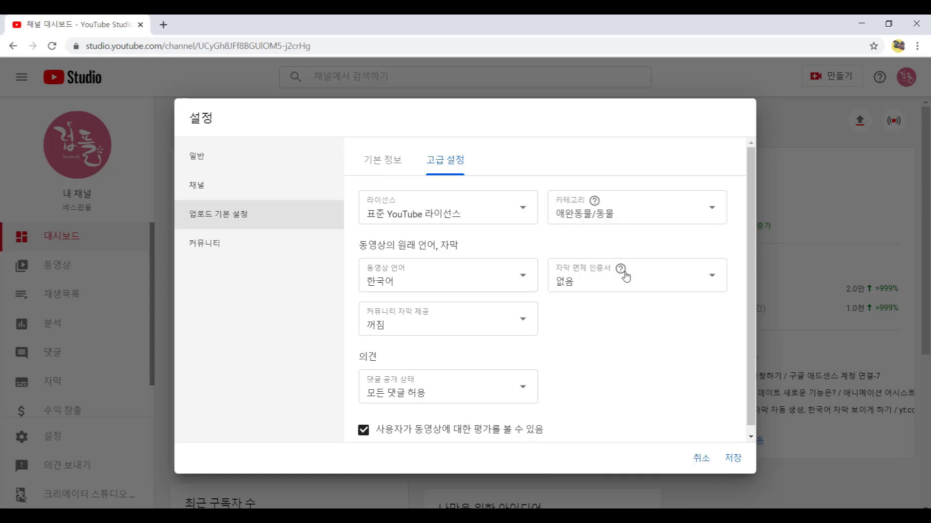
click(712, 216)
click(639, 454)
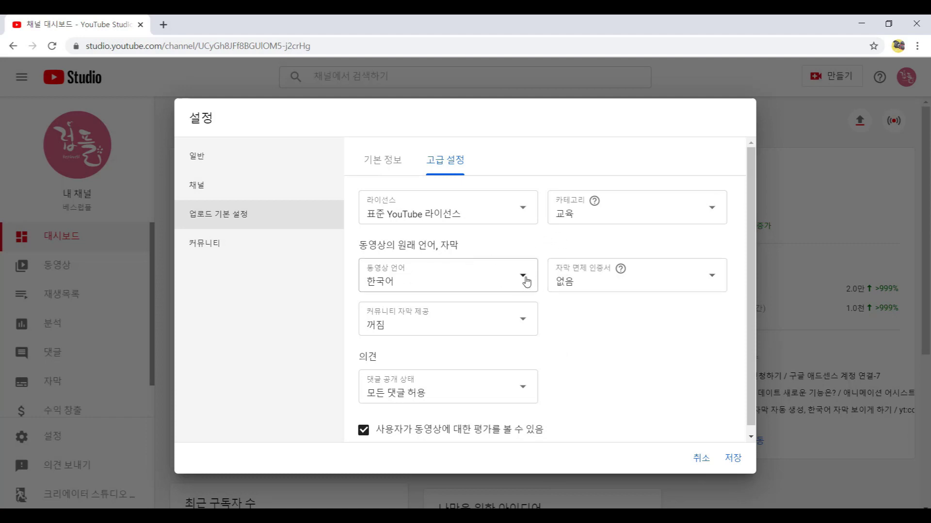
- Examine the available choices for the default video language and comment visibility without changing either
click(431, 280)
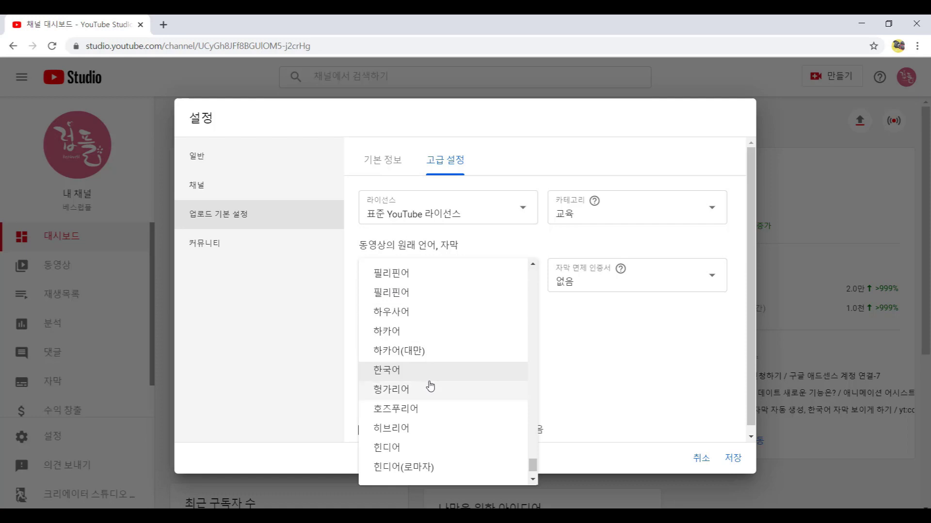
click(586, 369)
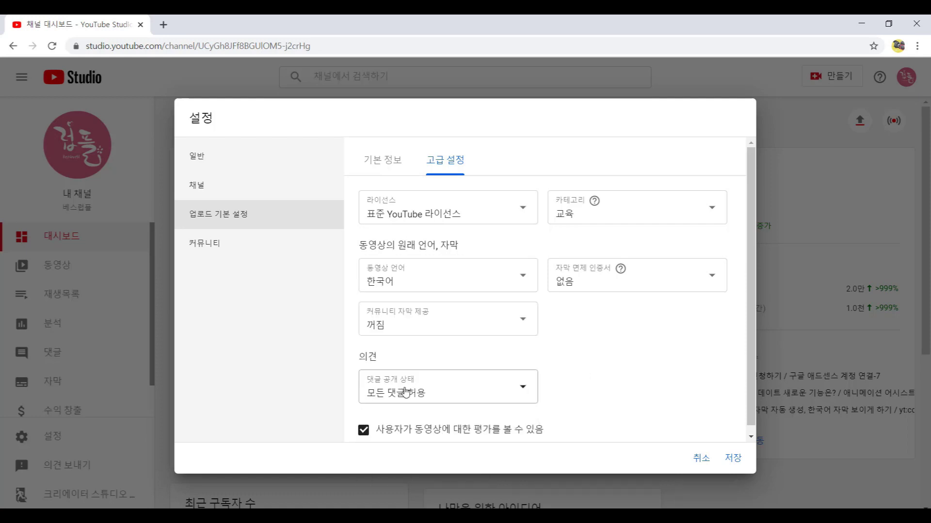
click(522, 387)
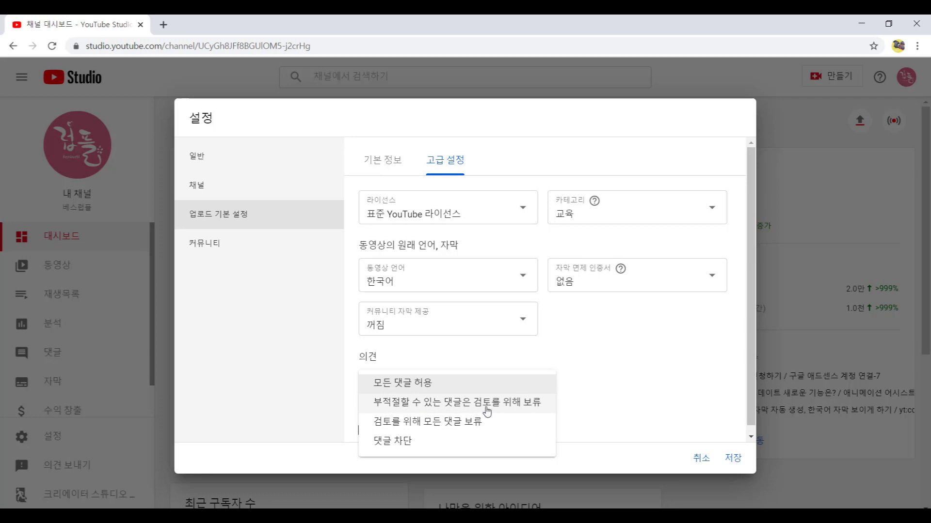
click(594, 396)
- Save the advanced upload defaults
scroll(601, 396, down, 1)
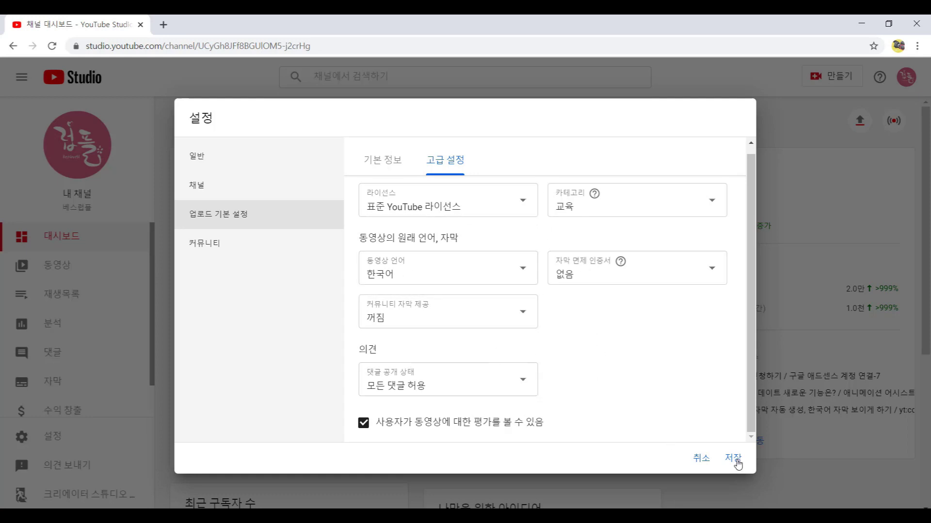
drag(715, 440, 750, 473)
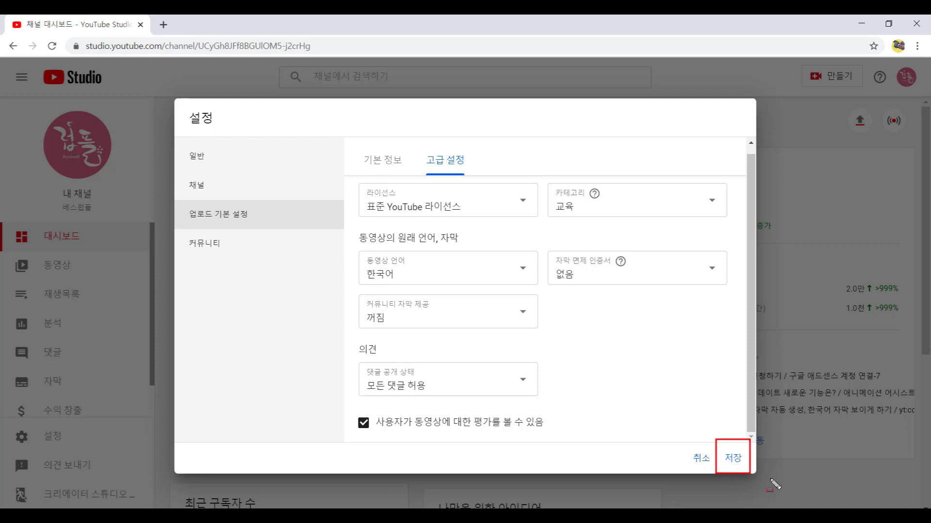
click(737, 461)
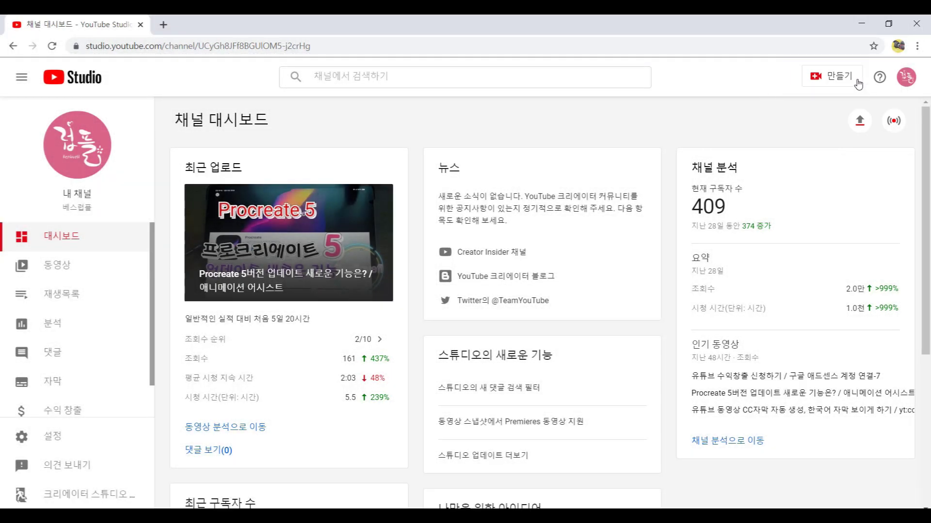
- Start a new video upload with the file 12썸네일 만들기.mp4 from the 유튜브 동영상 folder
click(837, 77)
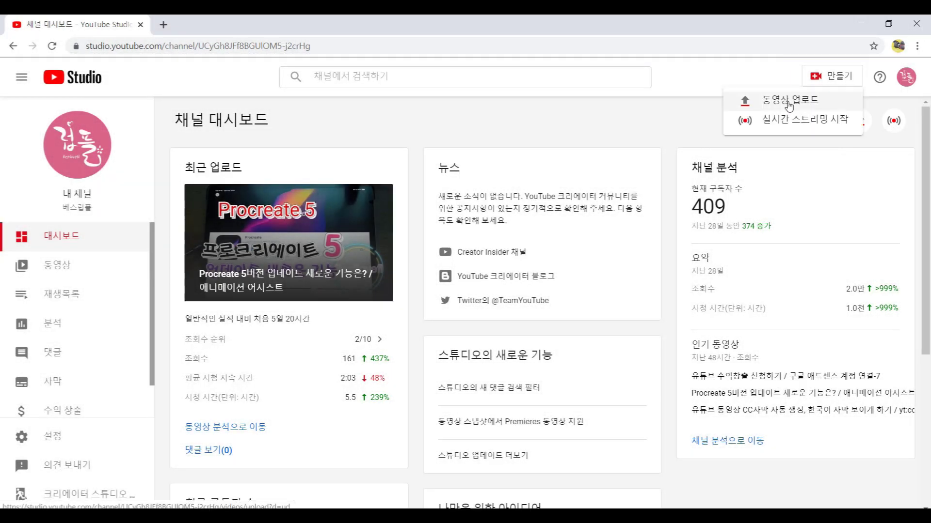
click(789, 101)
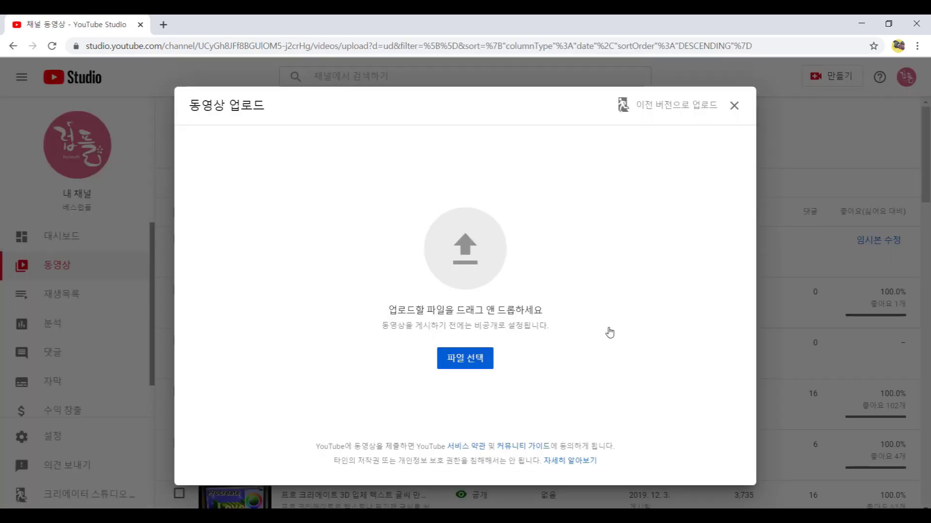
click(463, 362)
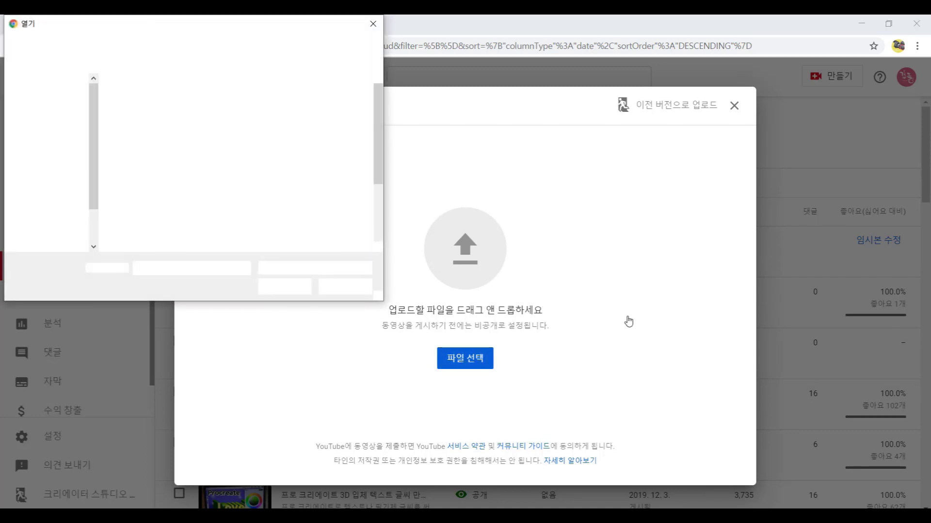
scroll(379, 118, down, 2)
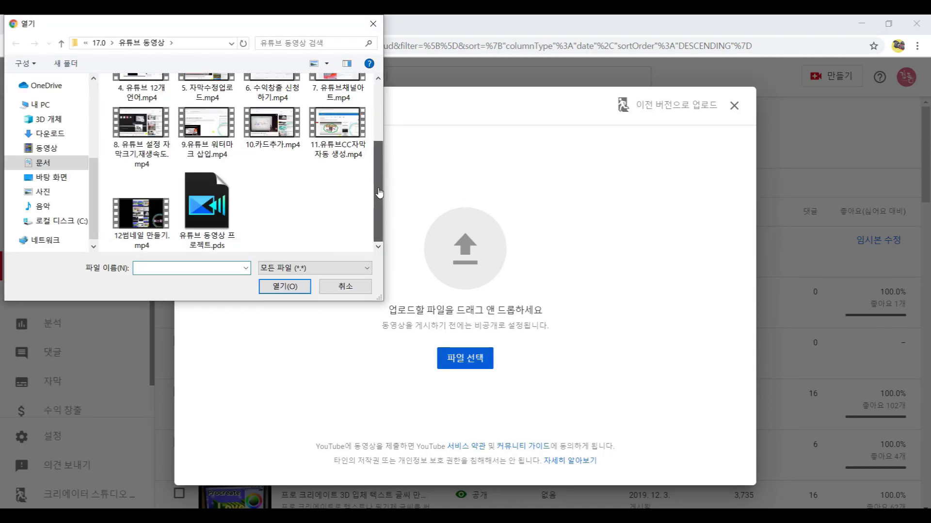
double_click(140, 224)
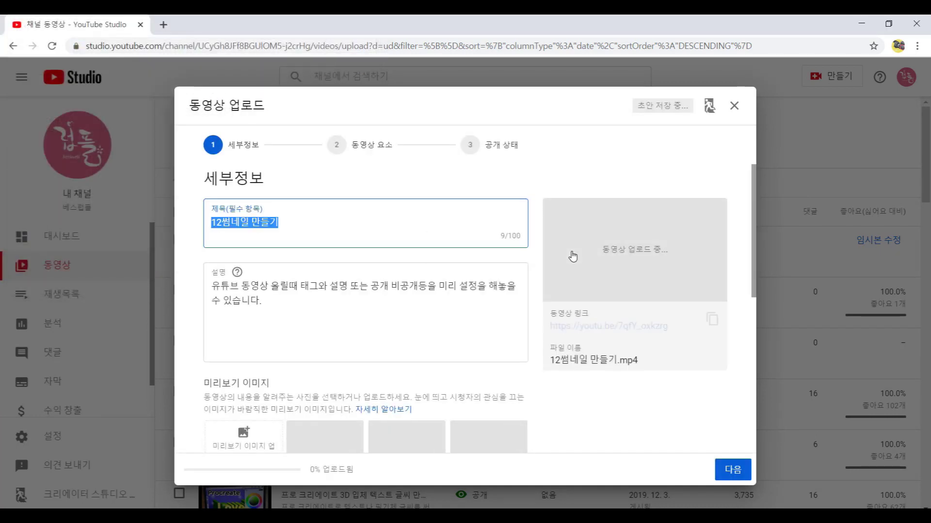
- Review the new upload's details, including the description, thumbnail, playlist choices, audience setting and further options
drag(751, 188, 754, 162)
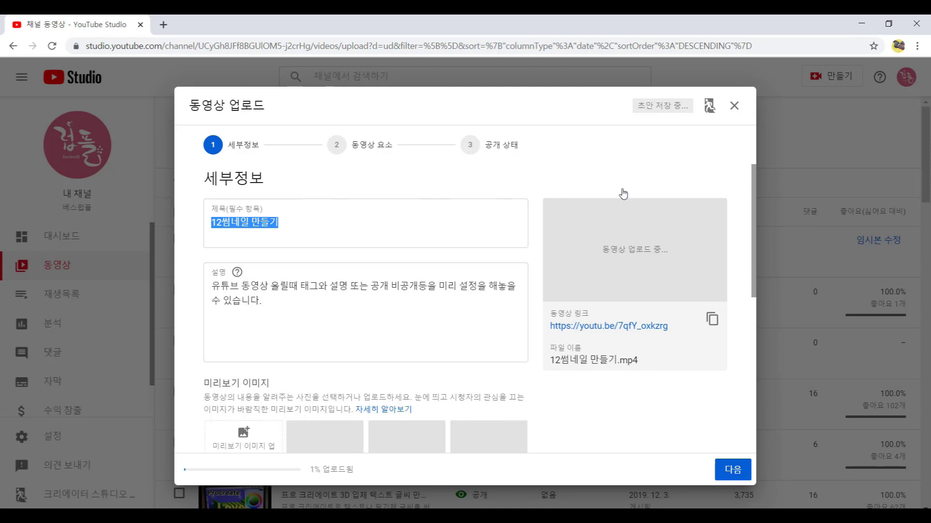
scroll(297, 248, down, 1)
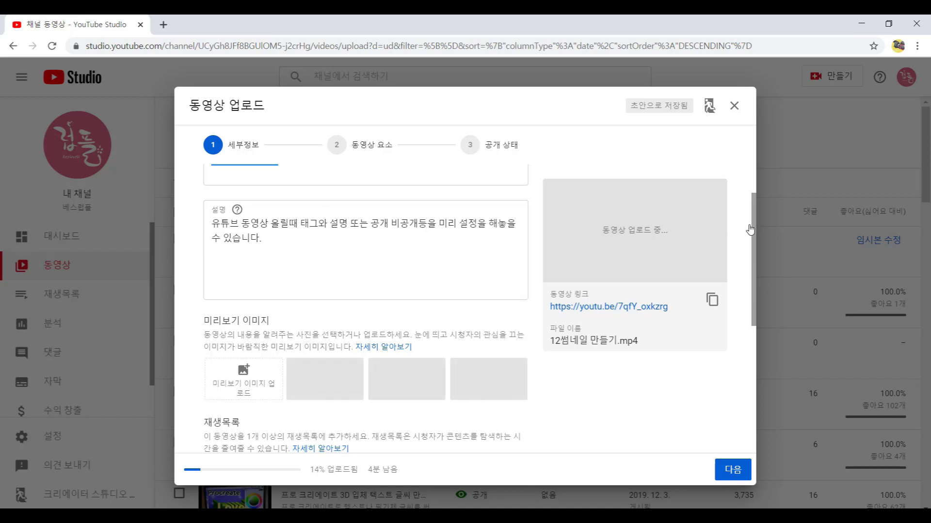
scroll(309, 221, down, 3)
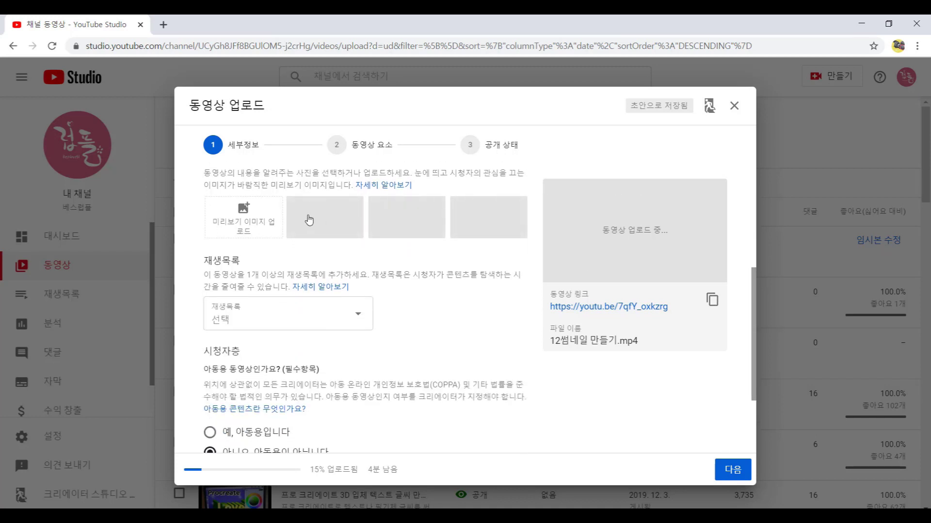
scroll(248, 257, up, 1)
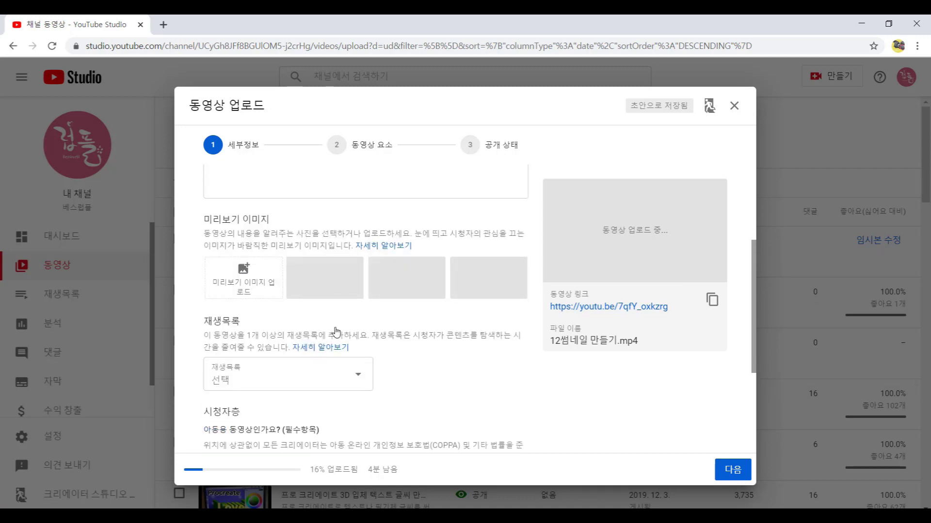
scroll(338, 333, down, 2)
click(358, 258)
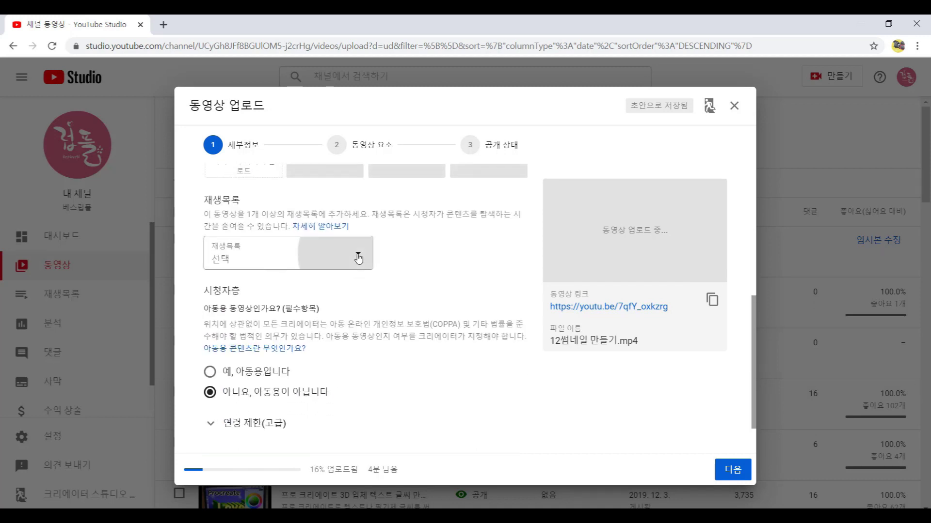
click(223, 289)
click(473, 254)
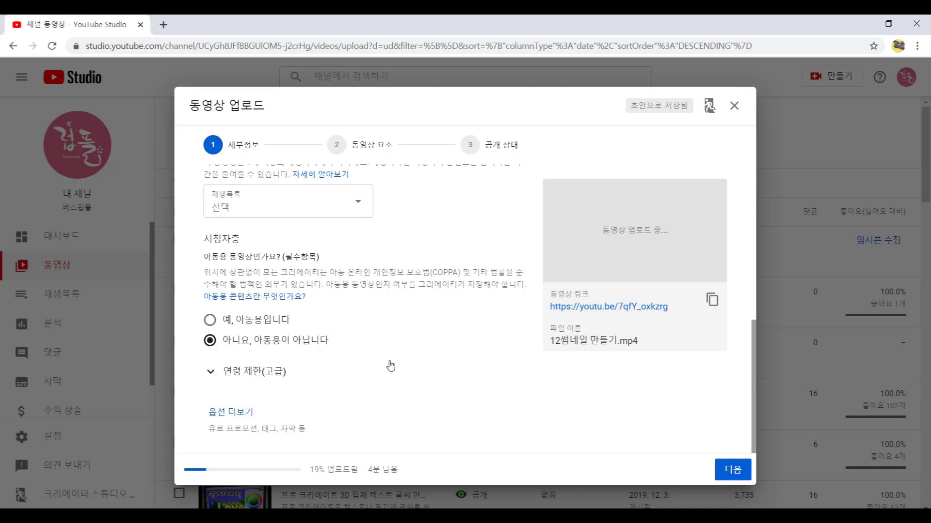
- Advance the upload past the video elements to the visibility stage, and inspect the immediate publishing and scheduling options
click(728, 473)
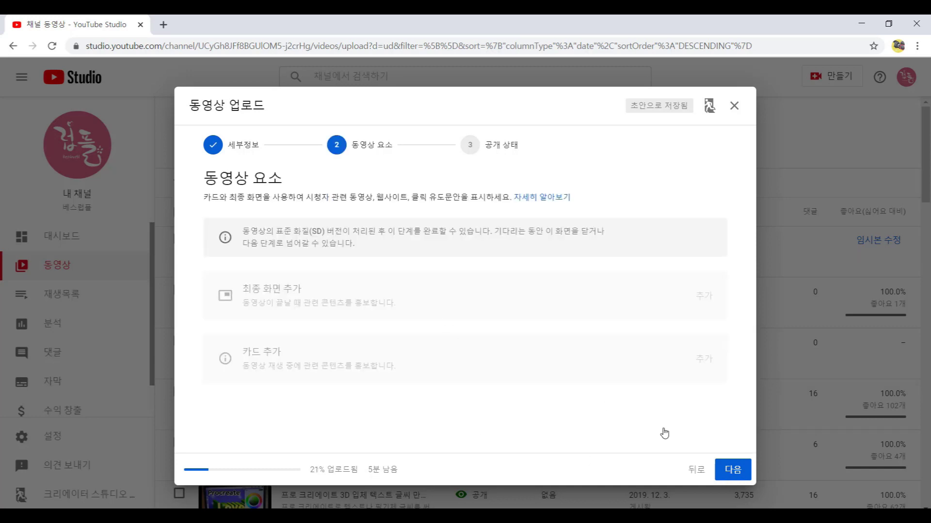
click(731, 471)
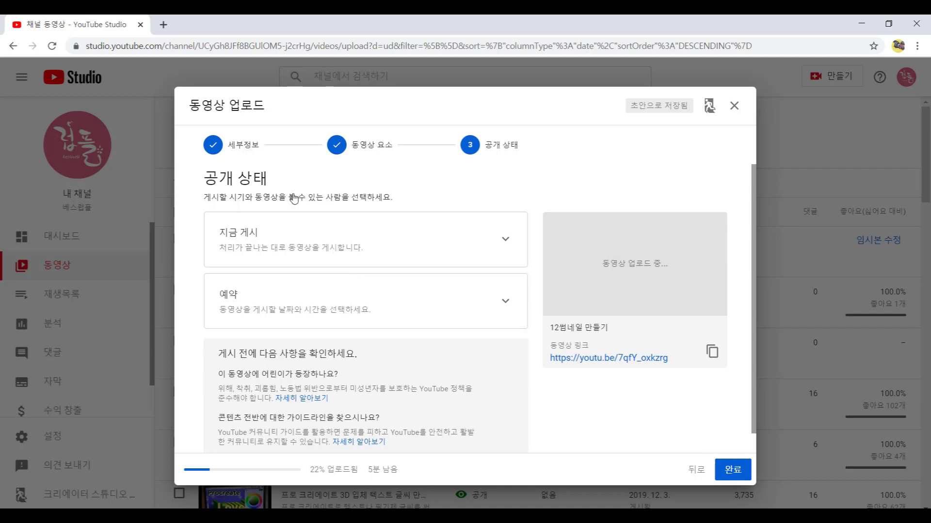
click(504, 242)
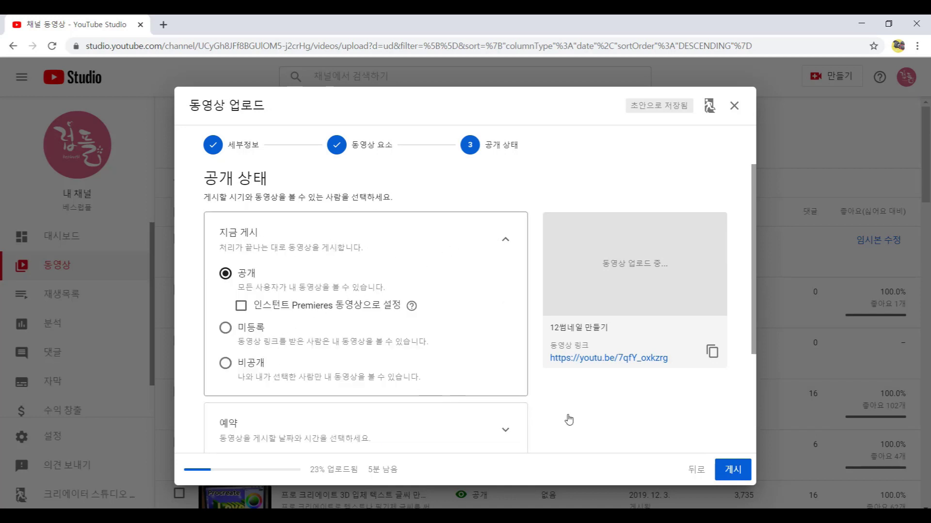
click(505, 246)
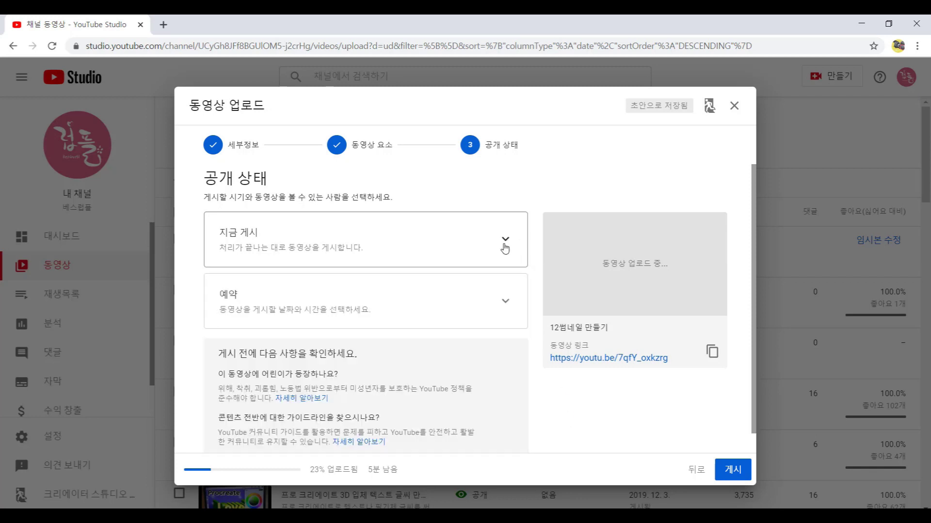
scroll(579, 378, down, 1)
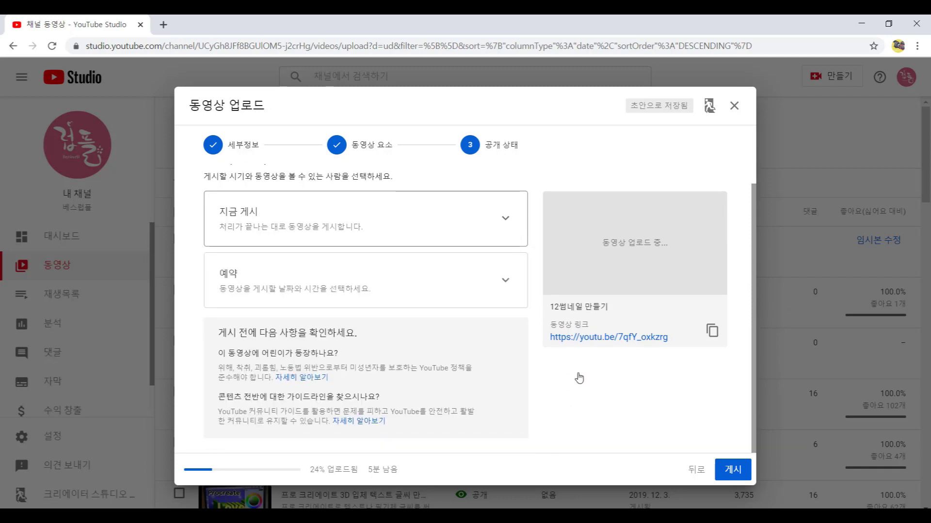
click(506, 288)
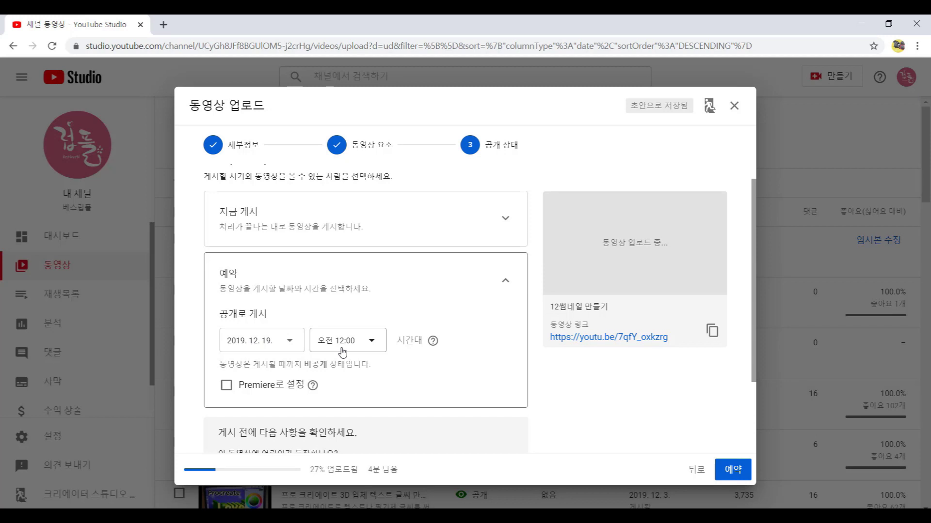
- Schedule the video to be published publicly on 2019. 12. 20. and close the upload progress notice
click(290, 341)
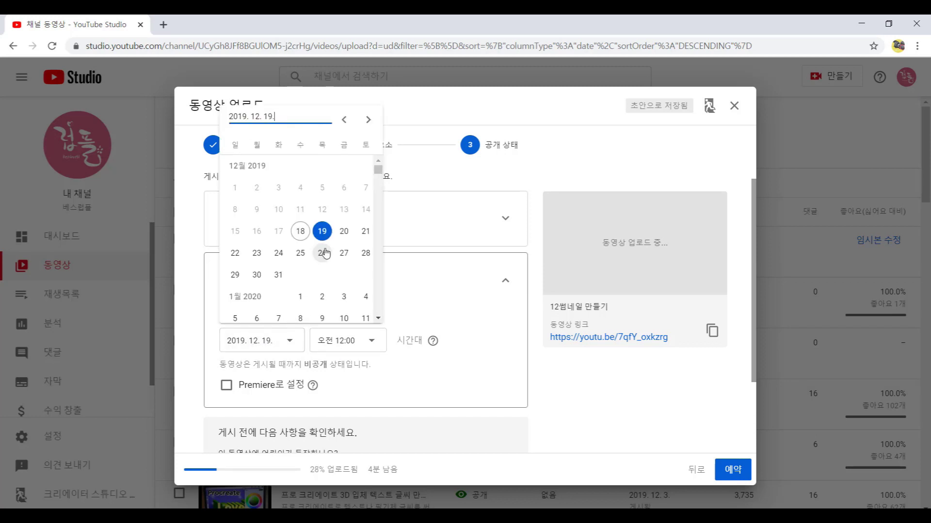
click(344, 231)
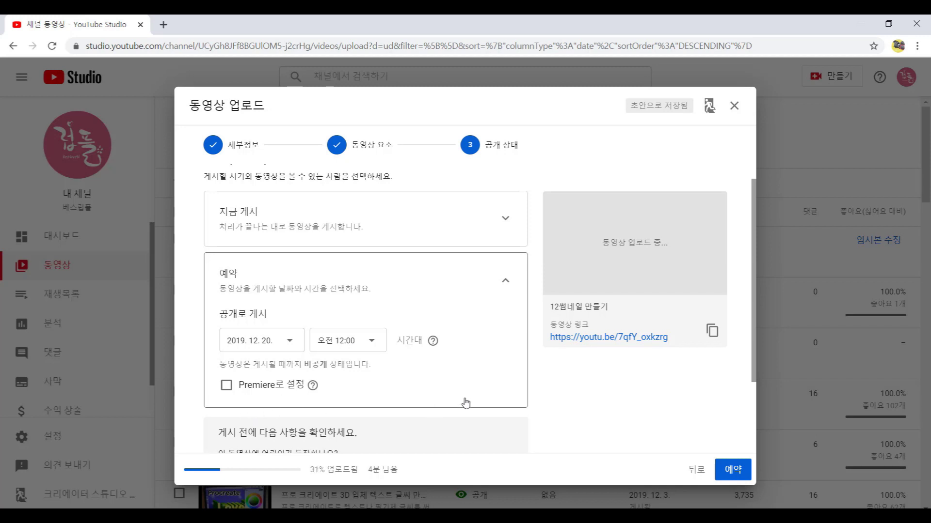
scroll(528, 418, down, 2)
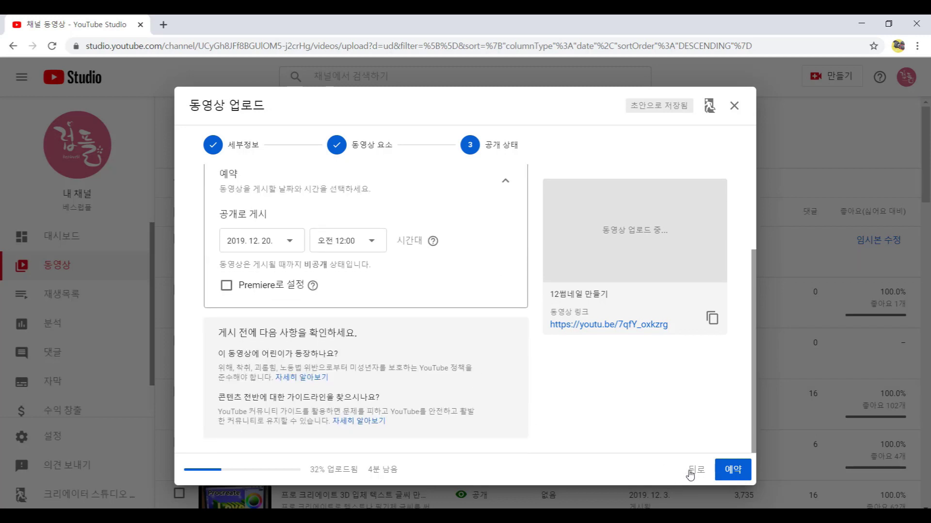
scroll(639, 423, up, 2)
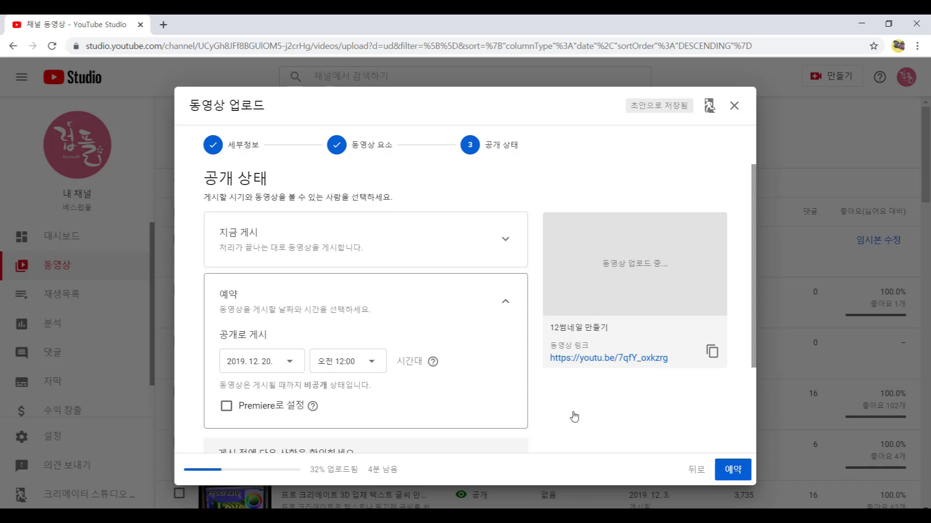
click(732, 472)
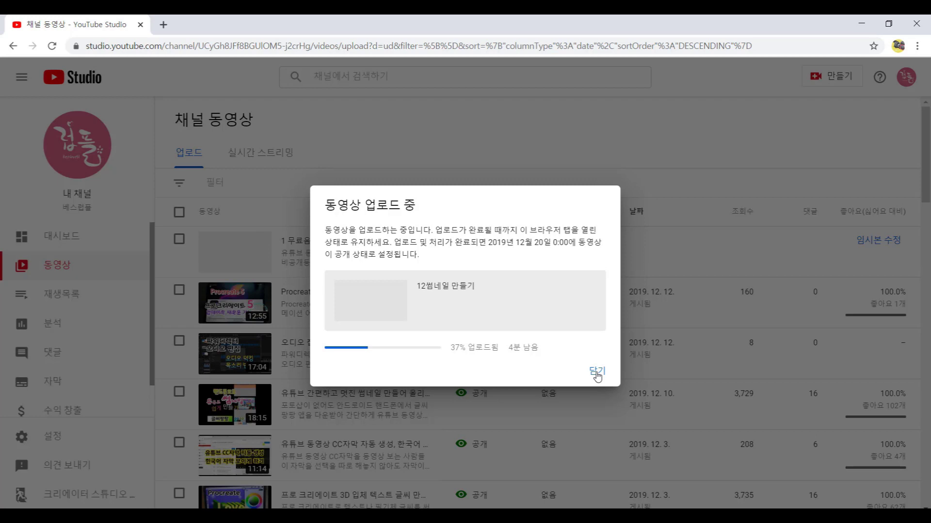
click(597, 373)
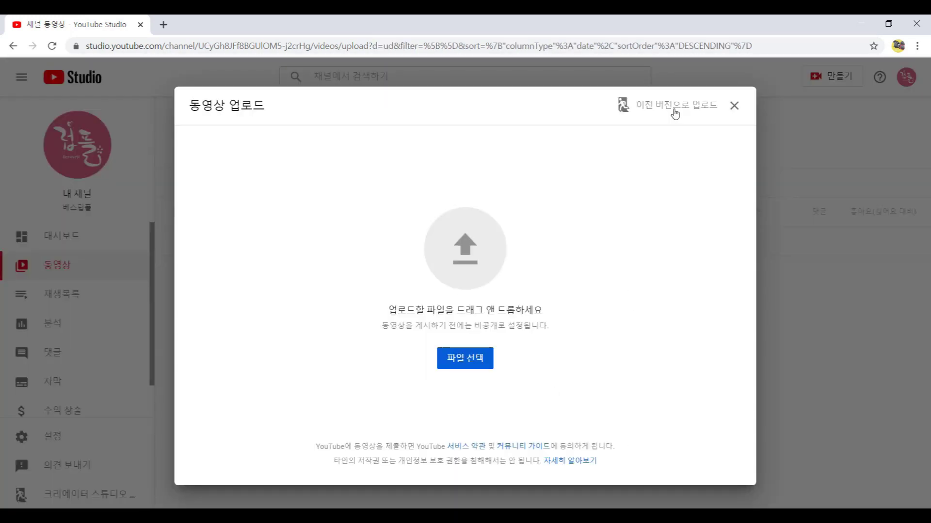
- Switch to the previous version of the uploader, skipping the feedback survey, and upload 12썸네일 만들기.mp4
click(675, 114)
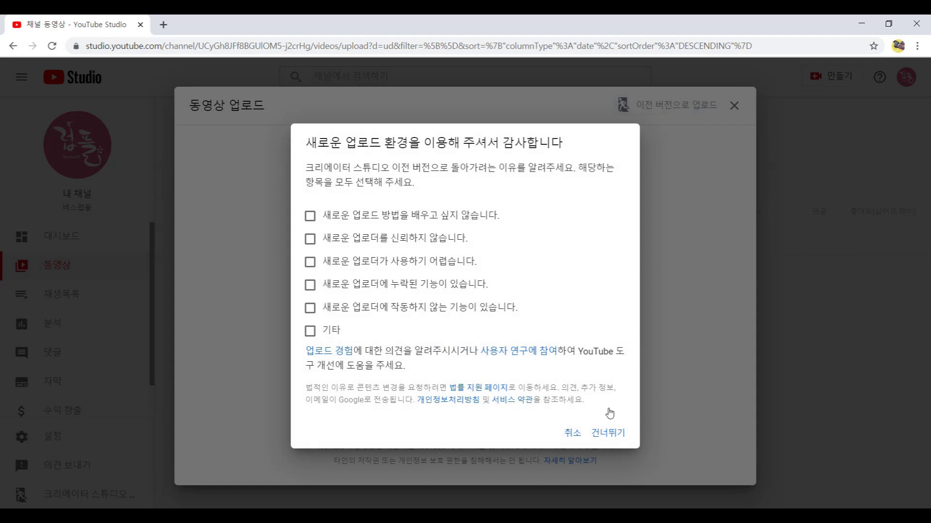
click(609, 433)
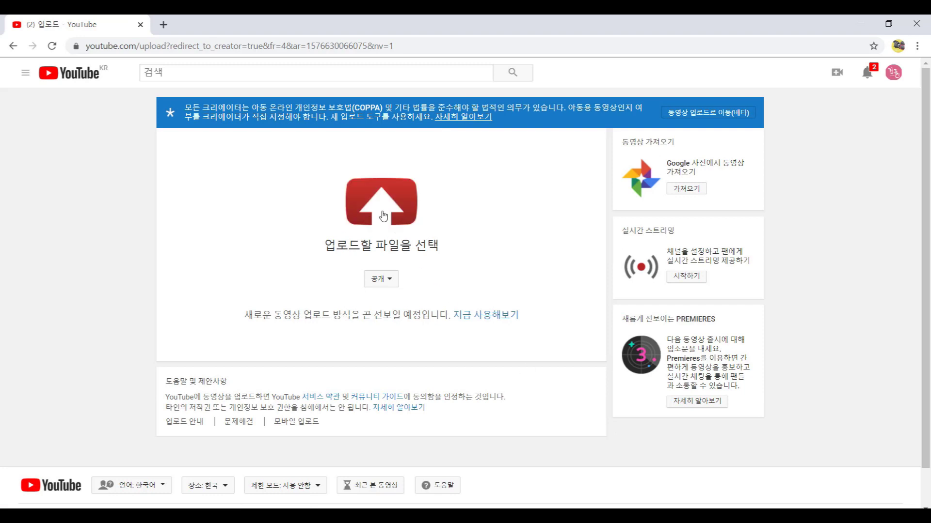
click(383, 212)
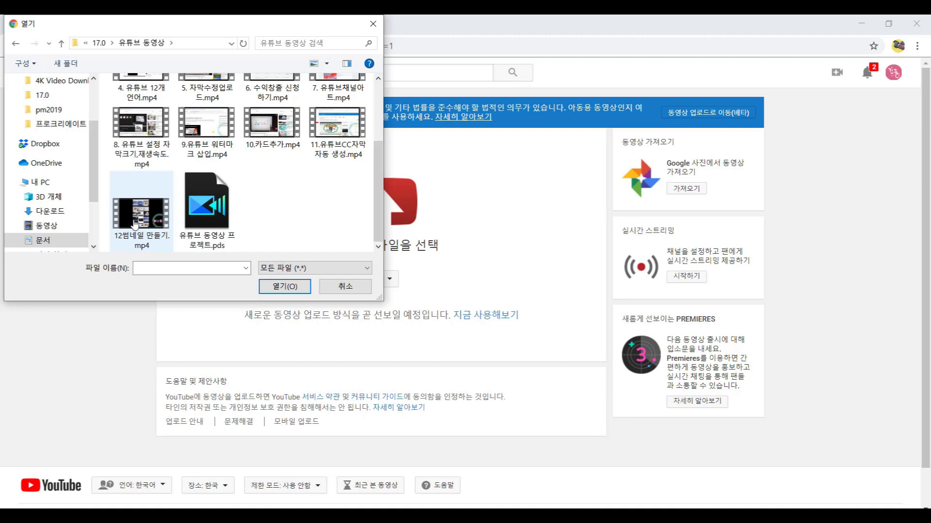
double_click(135, 223)
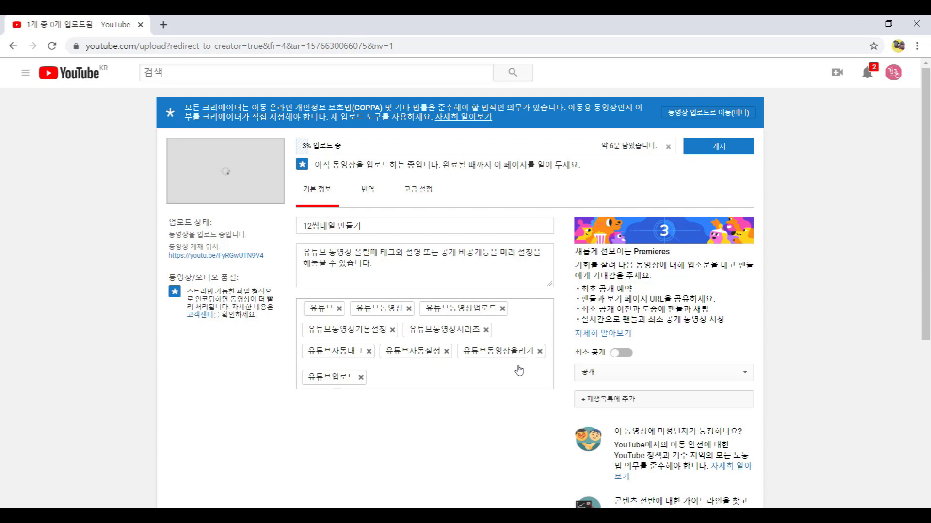
- Change the video's title to 유튜브 업로드 기본설정 and add the video to the 유튜브 동영상 만들기 playlist
drag(382, 229, 296, 221)
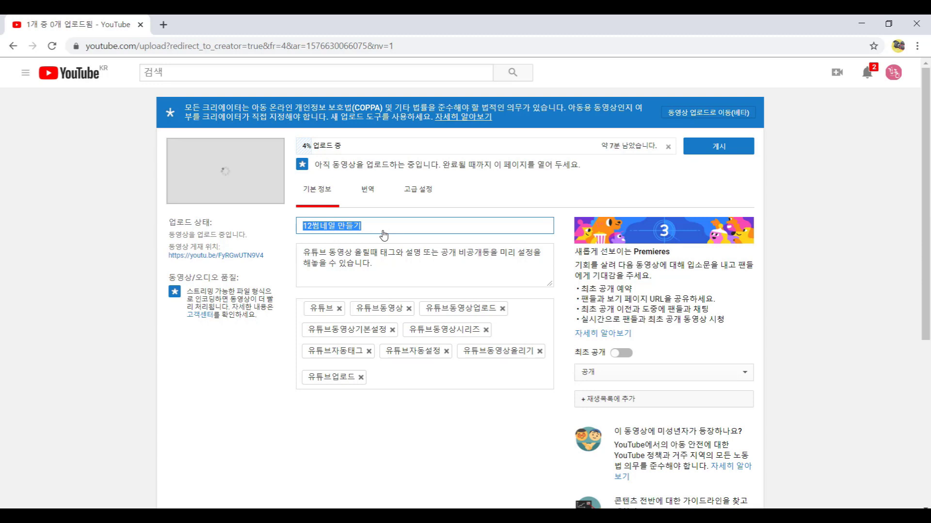
text(유튜브 업로드 기본설정)
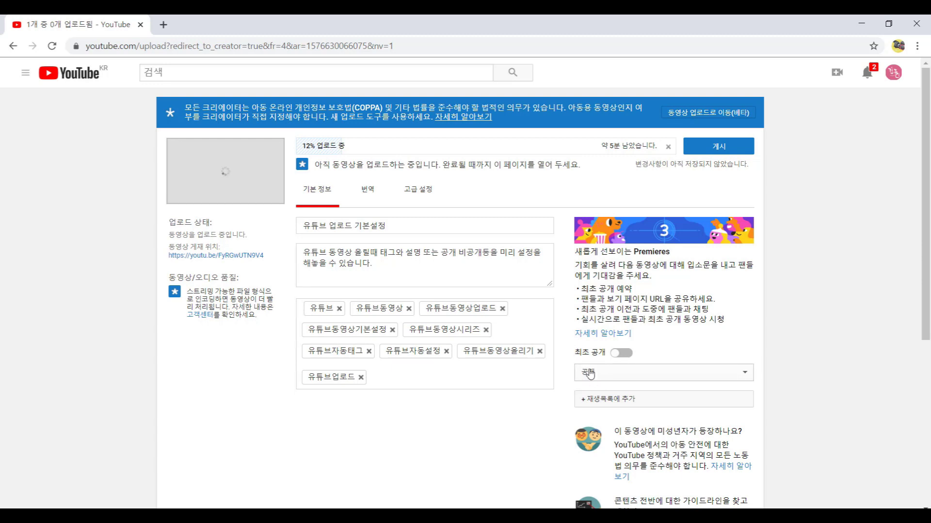
scroll(914, 293, down, 3)
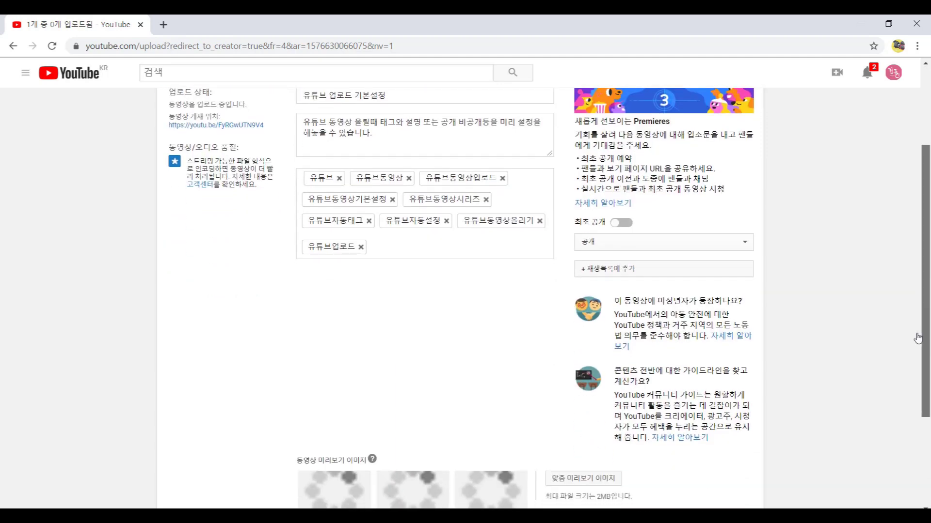
scroll(608, 262, up, 2)
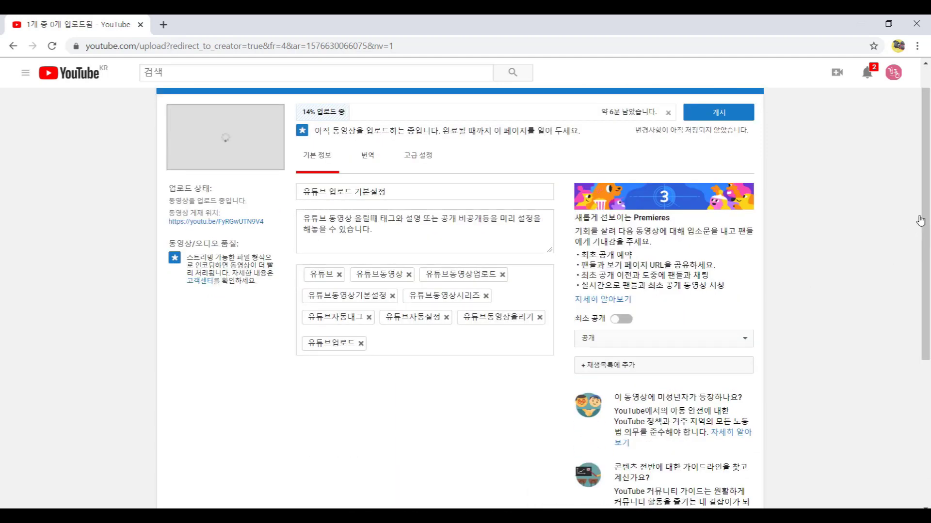
scroll(927, 230, down, 3)
scroll(679, 320, up, 3)
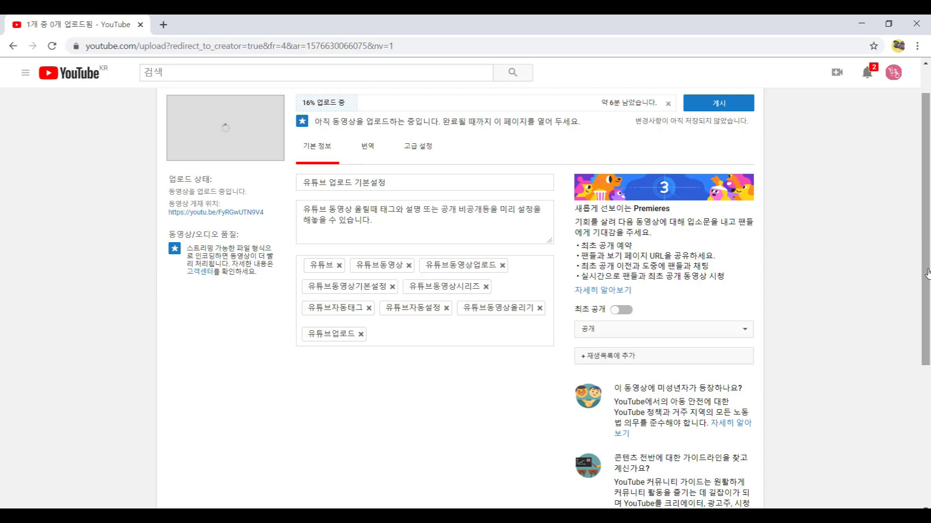
scroll(928, 274, down, 1)
click(620, 304)
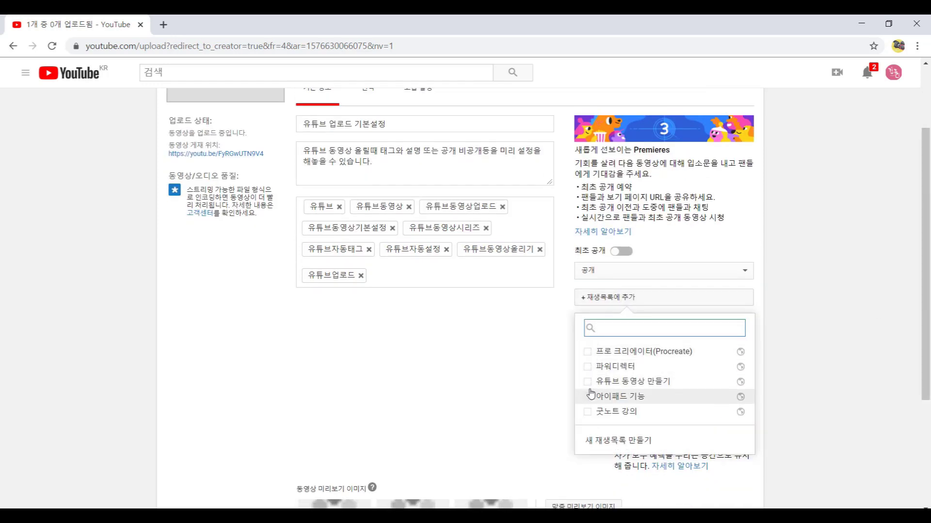
click(587, 381)
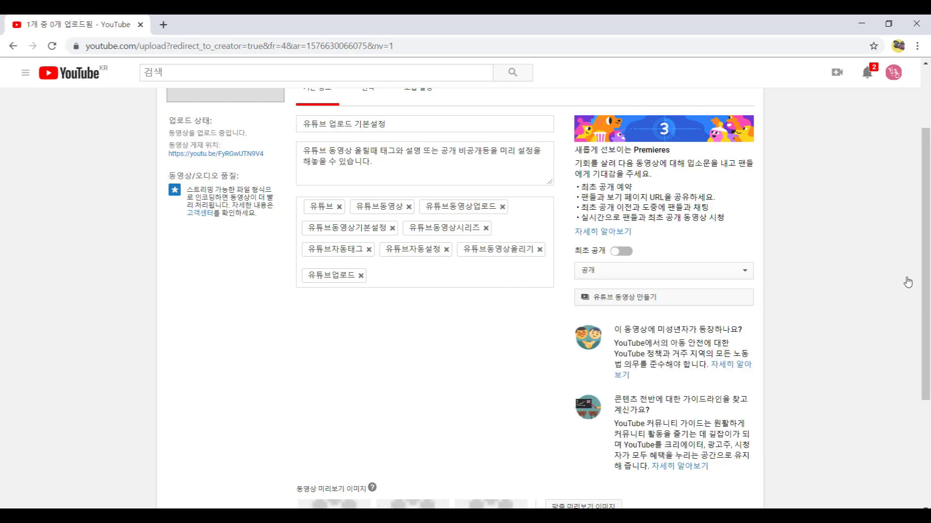
drag(921, 272, 920, 342)
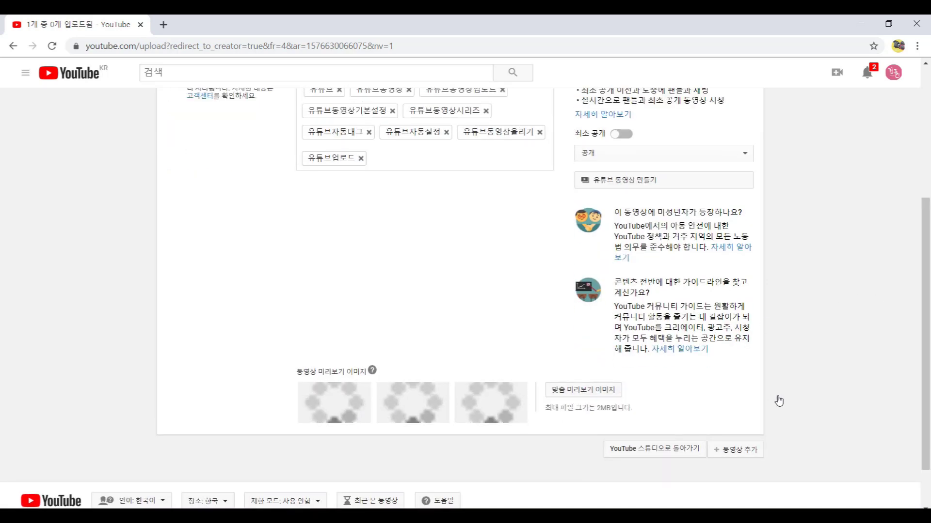
drag(925, 401, 925, 271)
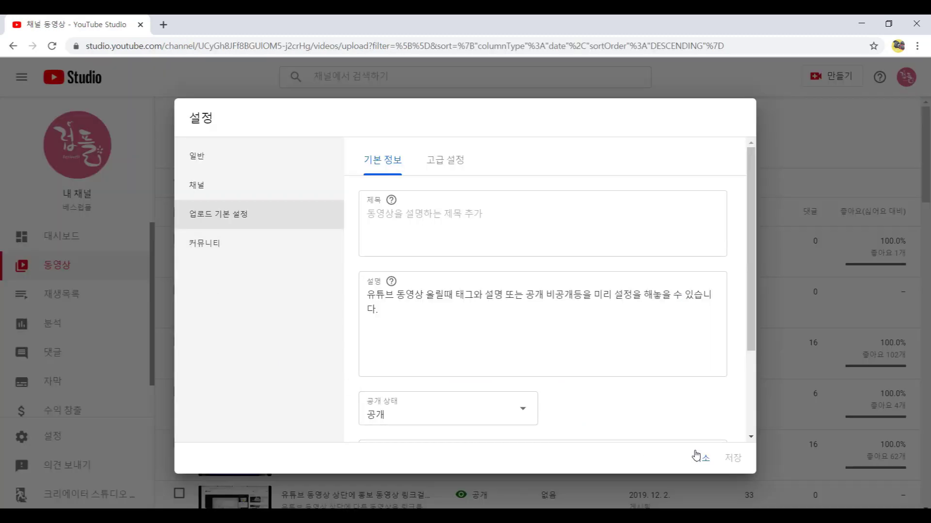
- Examine the community settings, including the automated filters and the default comment choices for new videos
click(209, 251)
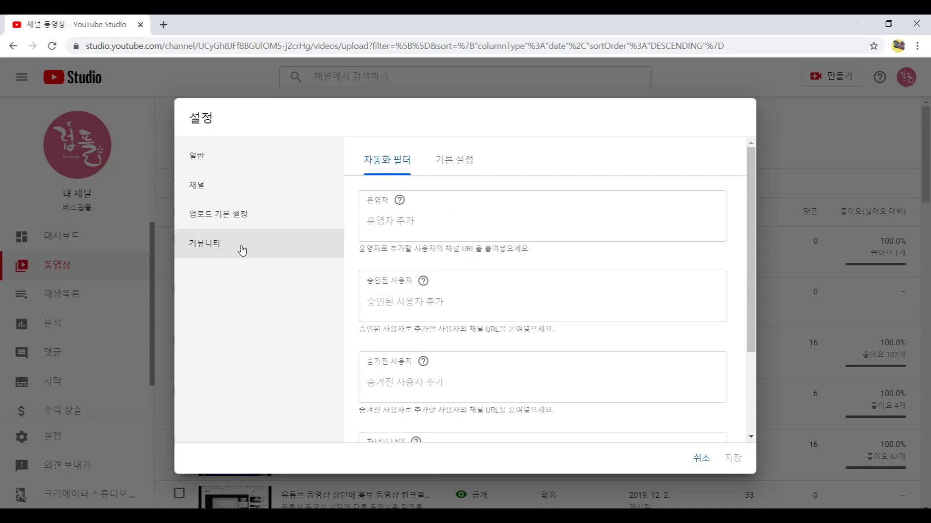
click(448, 167)
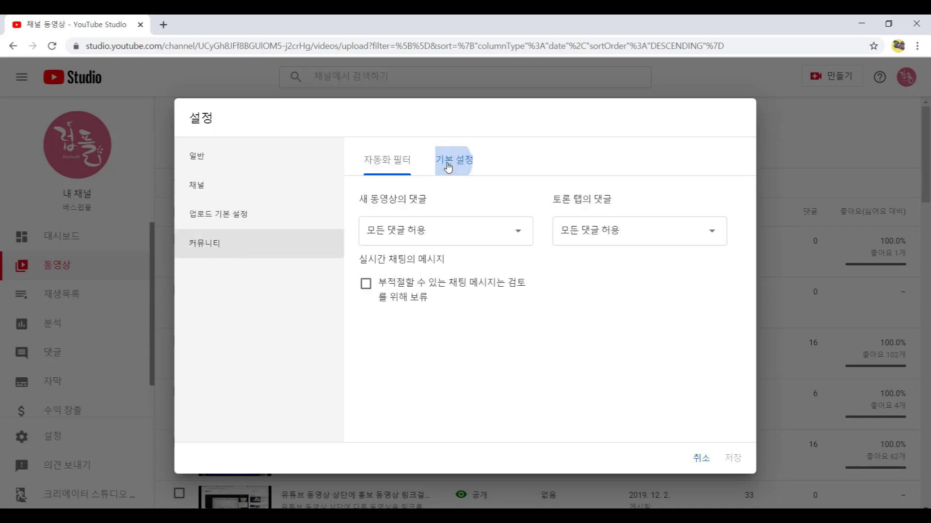
click(412, 234)
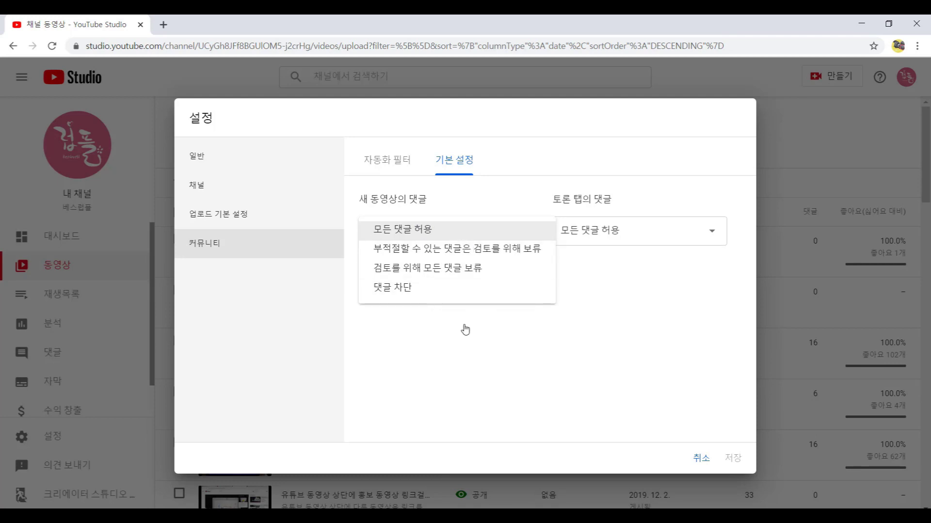
click(560, 341)
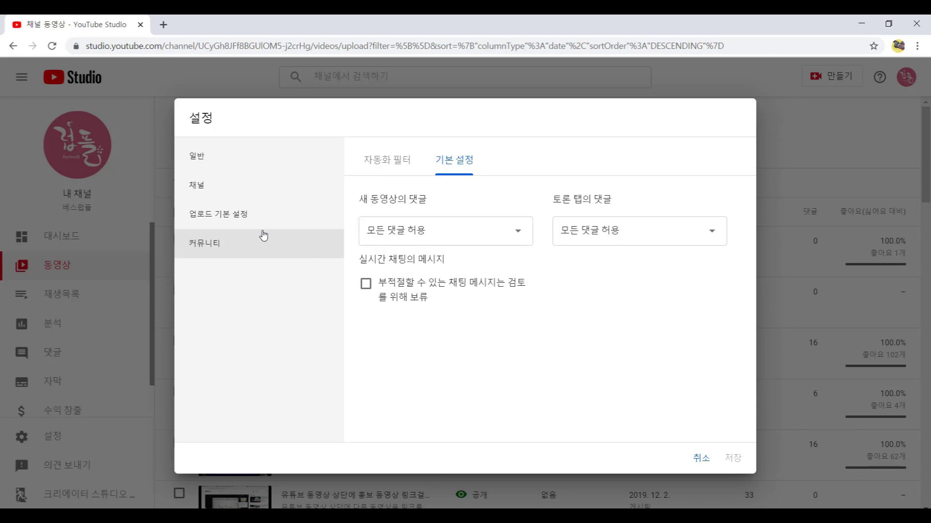
- Examine the channel settings, covering basic info, the branding watermark and the advanced audience and advertising options
click(204, 193)
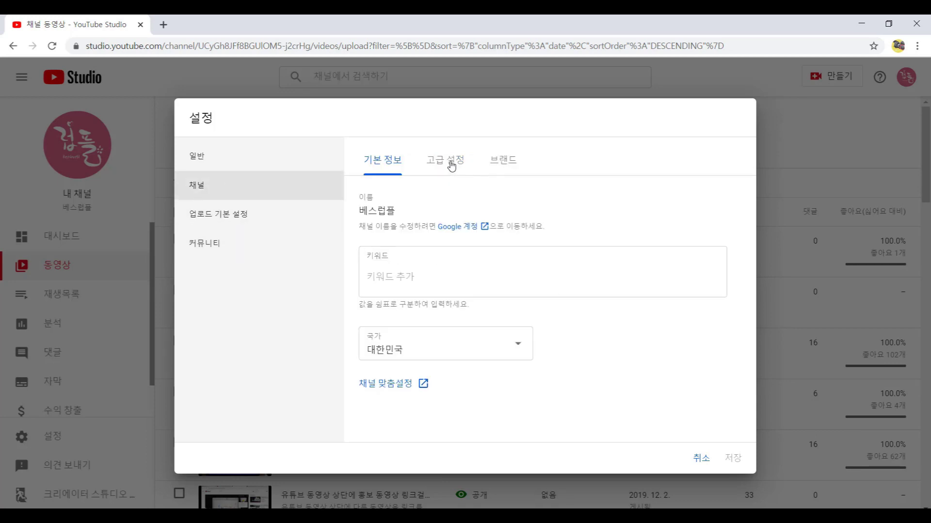
click(501, 161)
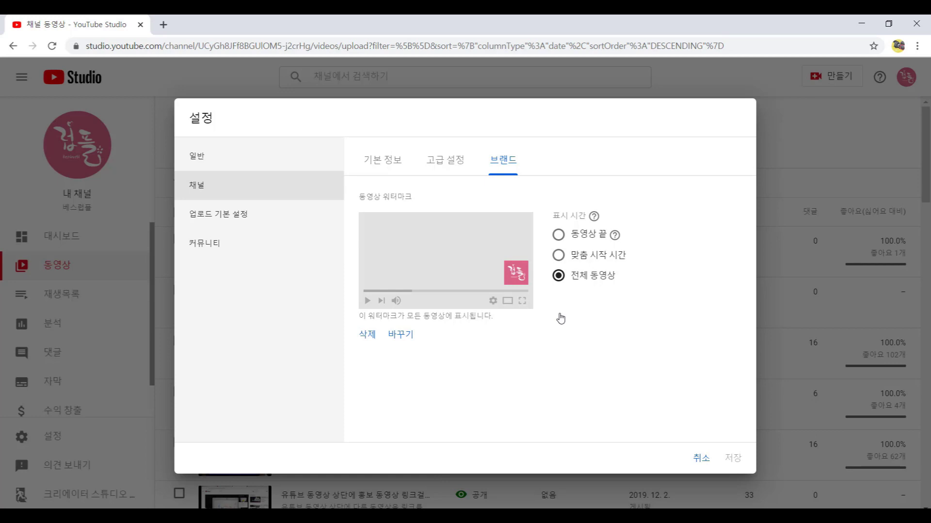
click(207, 173)
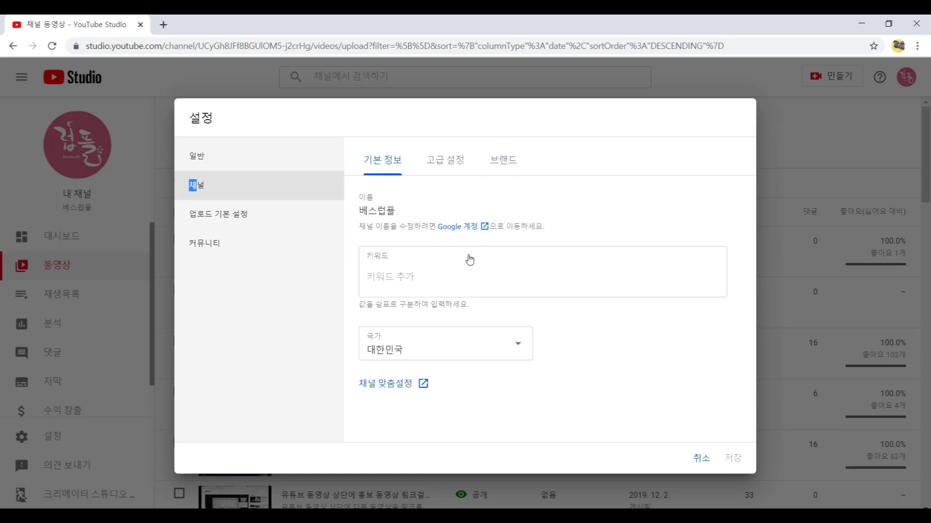
click(442, 164)
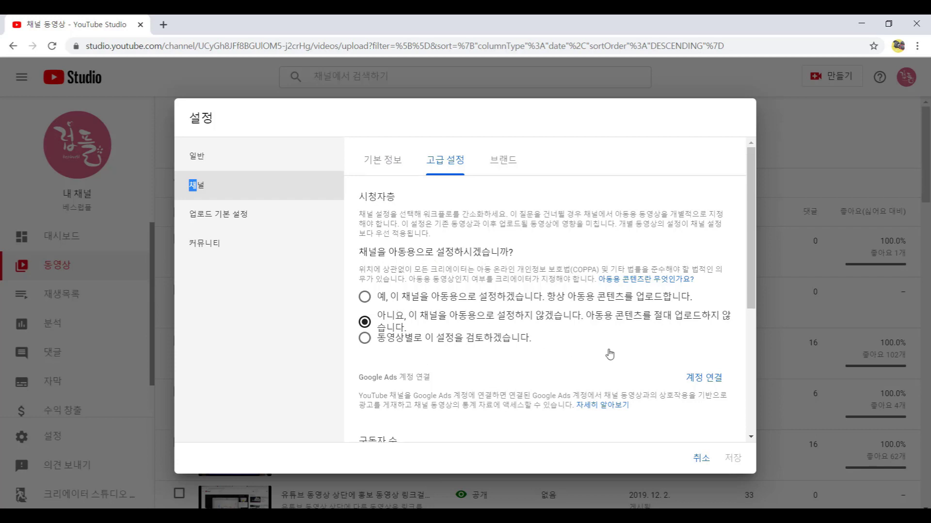
scroll(638, 345, down, 5)
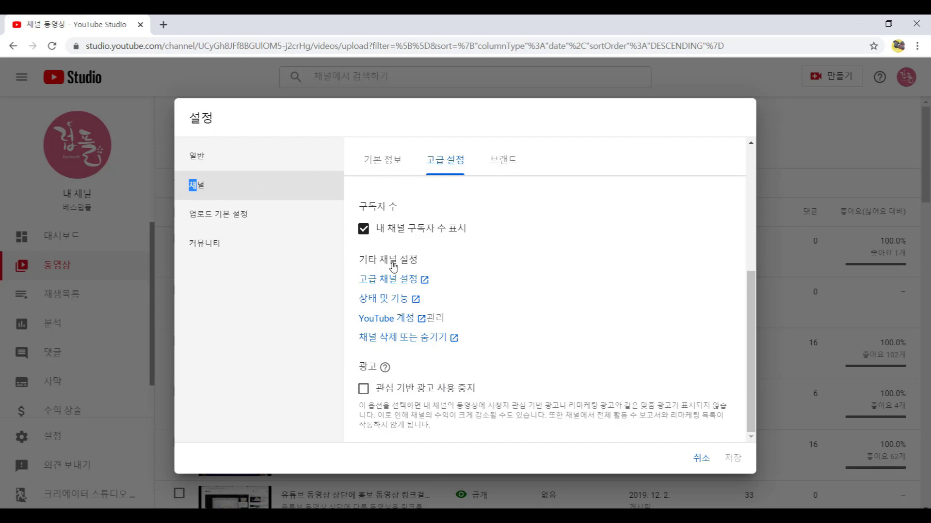
- Turn on 관심 기반 광고 사용 중지 for the channel and turn it back off
click(366, 391)
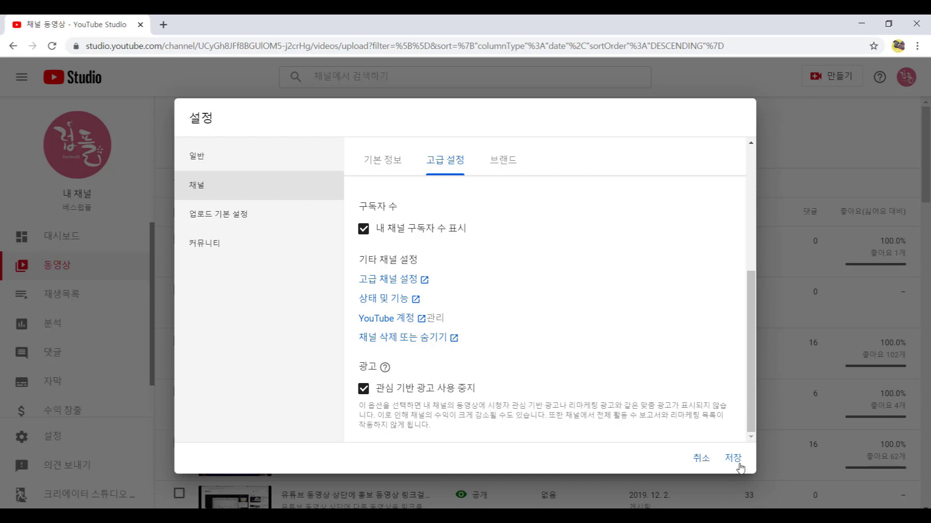
click(362, 393)
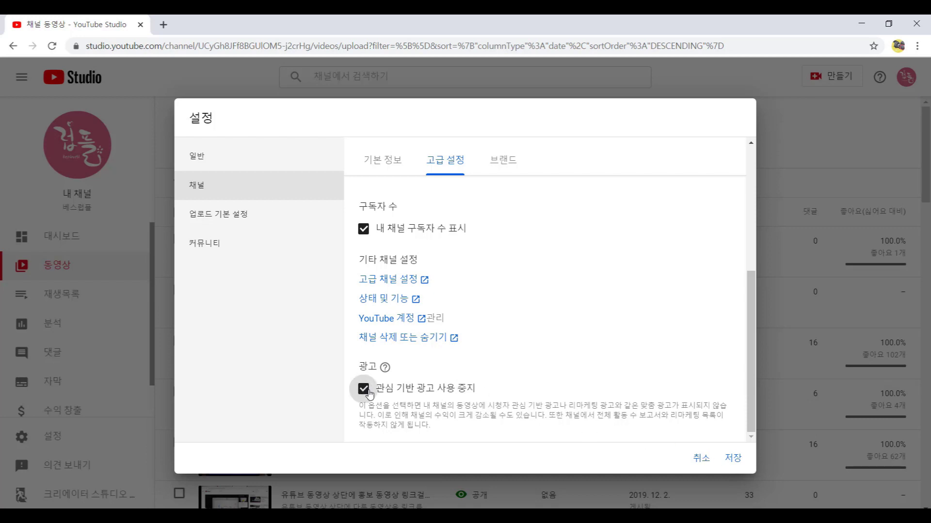
scroll(605, 352, up, 5)
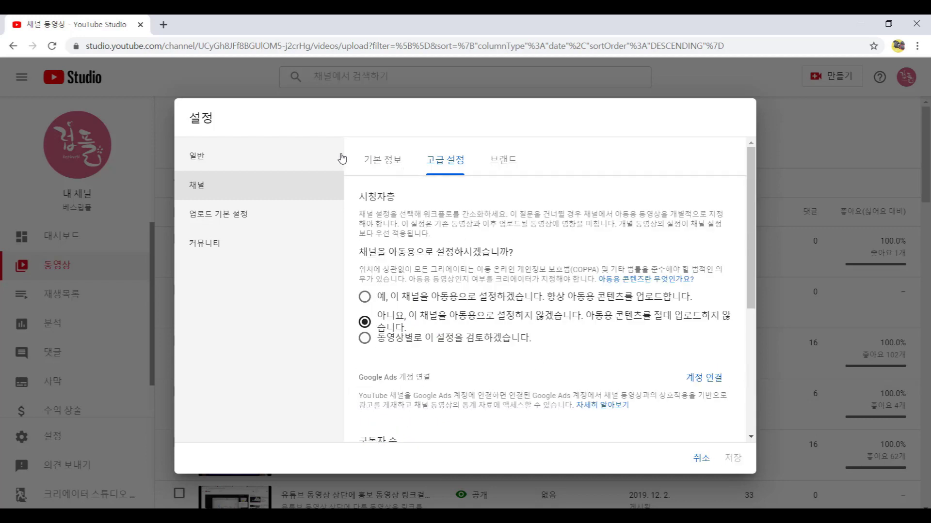
- Review the basic information saved in the upload defaults once more
click(210, 221)
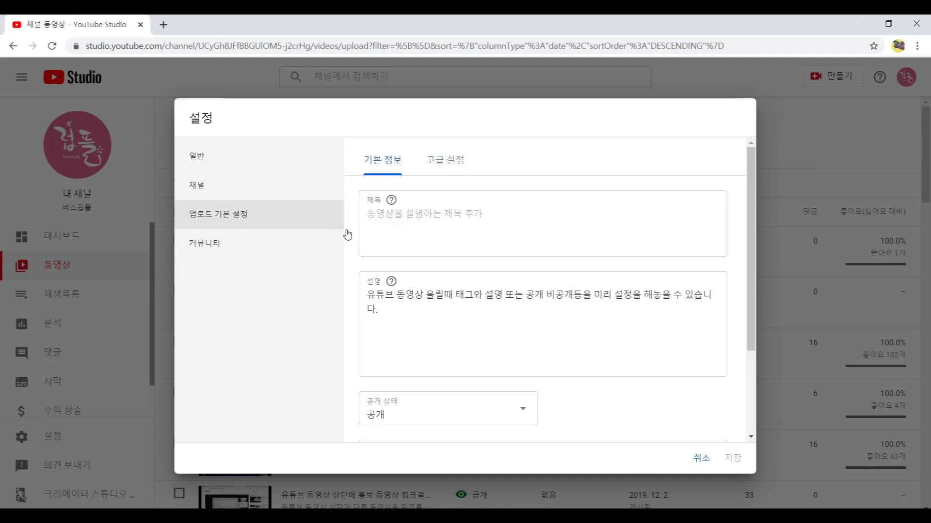
scroll(607, 344, down, 2)
scroll(623, 351, up, 2)
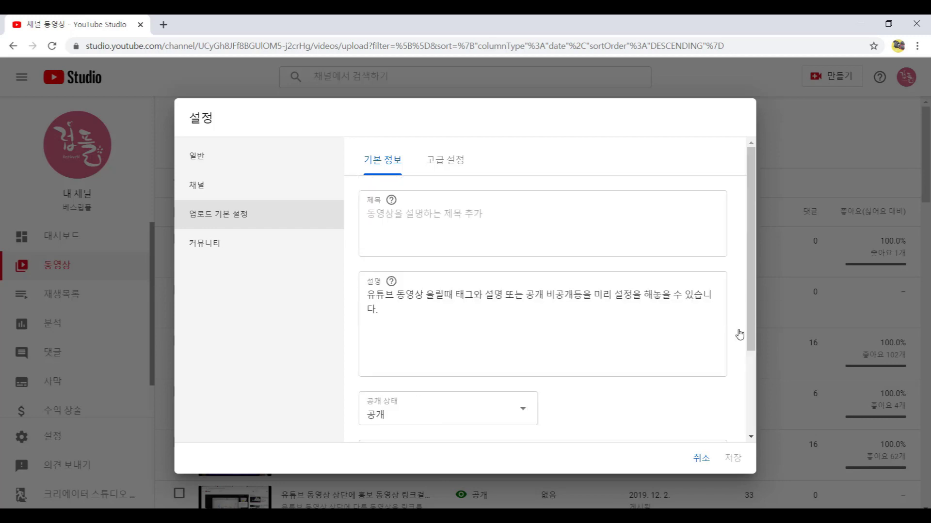